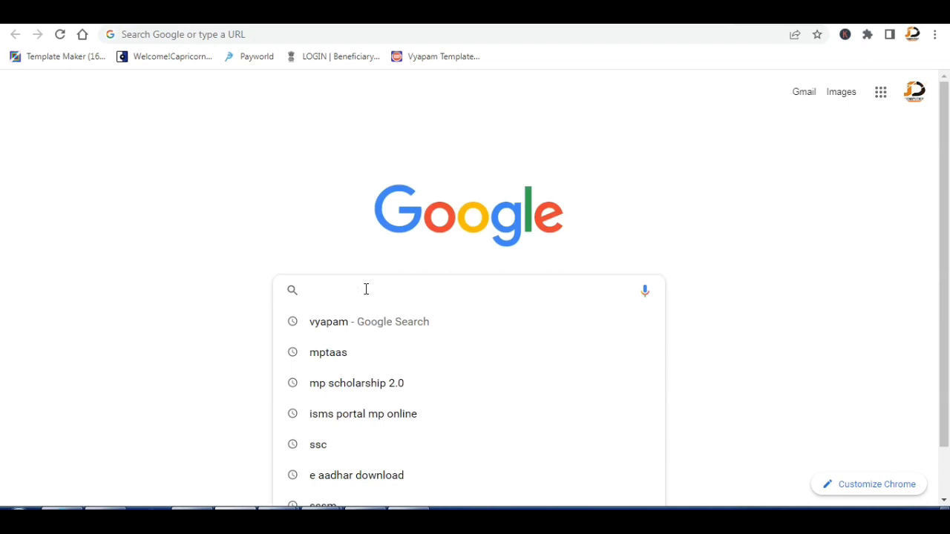
# Search Google for 'mp tass' and open the tribal.mp.gov.in MPTAAS result.
pyautogui.write('mp tass')
pyautogui.press('Return')
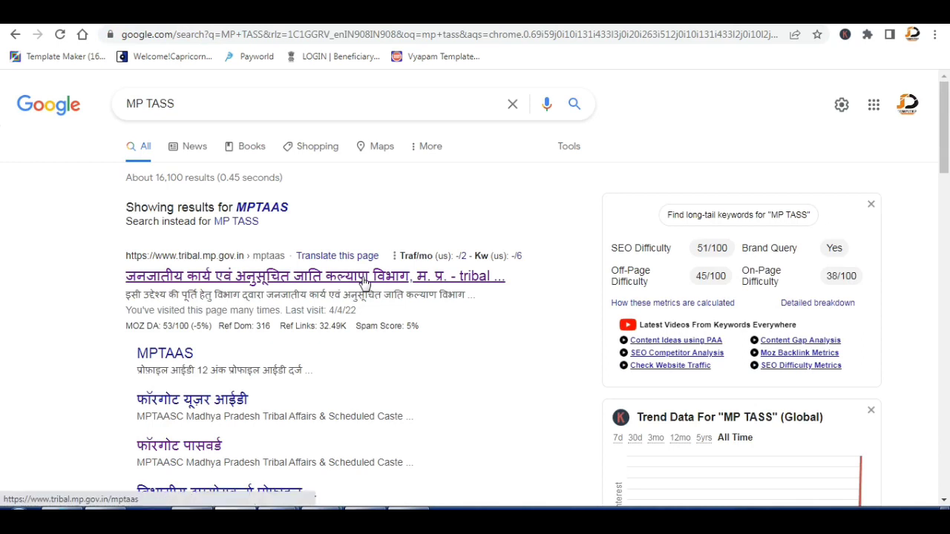
pyautogui.click(363, 280)
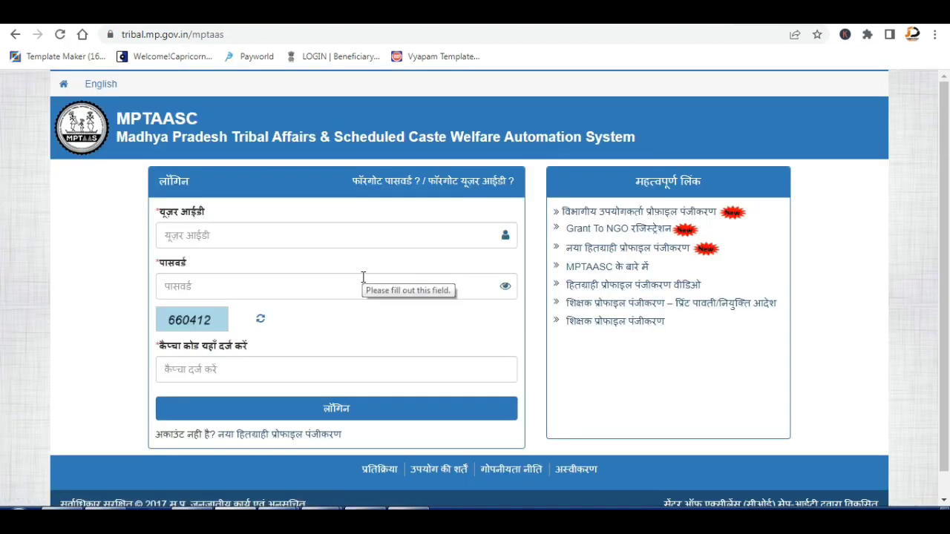
# Fill in the user ID, password and captcha on the MPTAASC login form and submit it.
pyautogui.click(273, 35)
pyautogui.hotkey('ctrl', 'a')
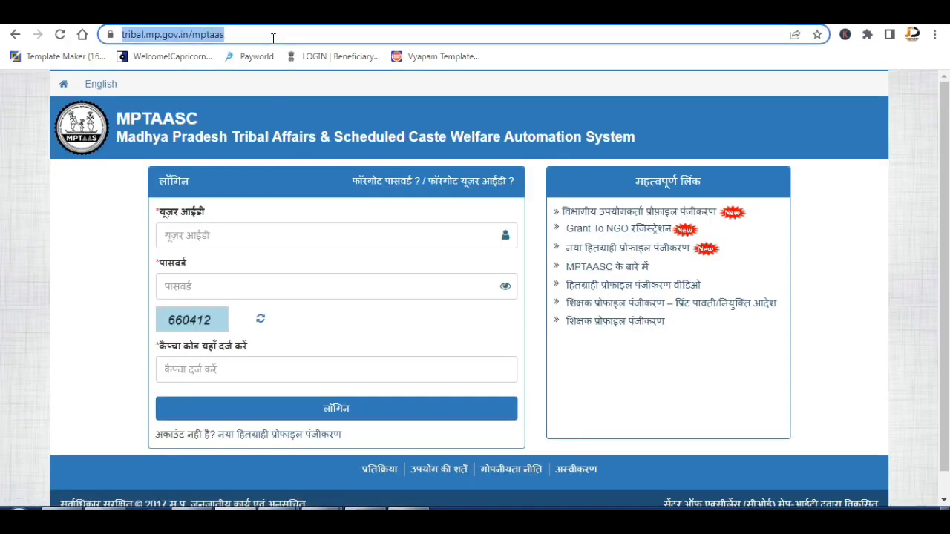
pyautogui.hotkey('ctrl', 'v')
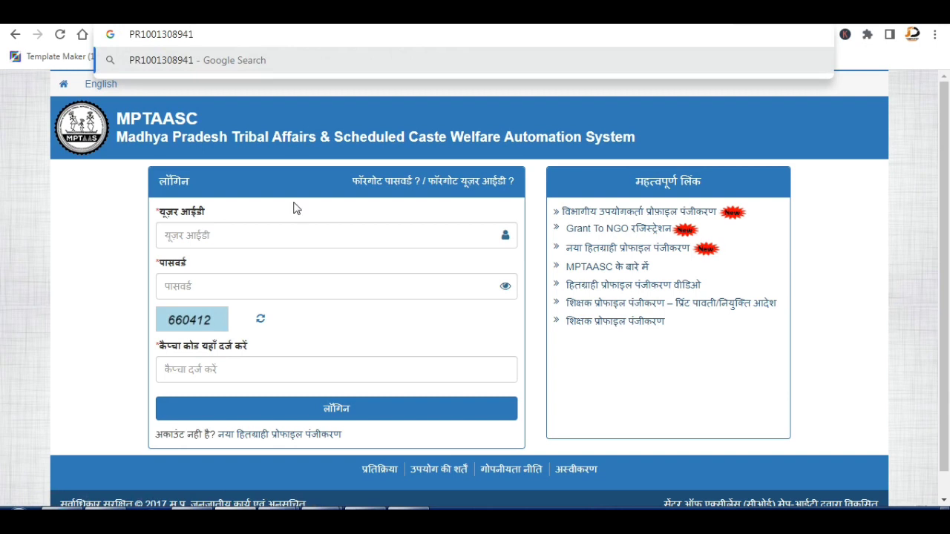
pyautogui.click(267, 237)
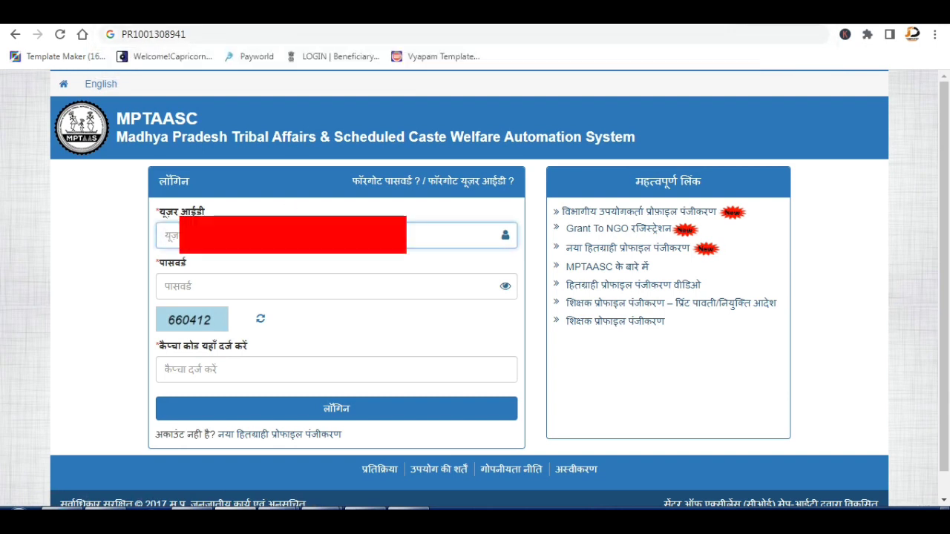
pyautogui.hotkey('ctrl', 'v')
pyautogui.click(297, 286)
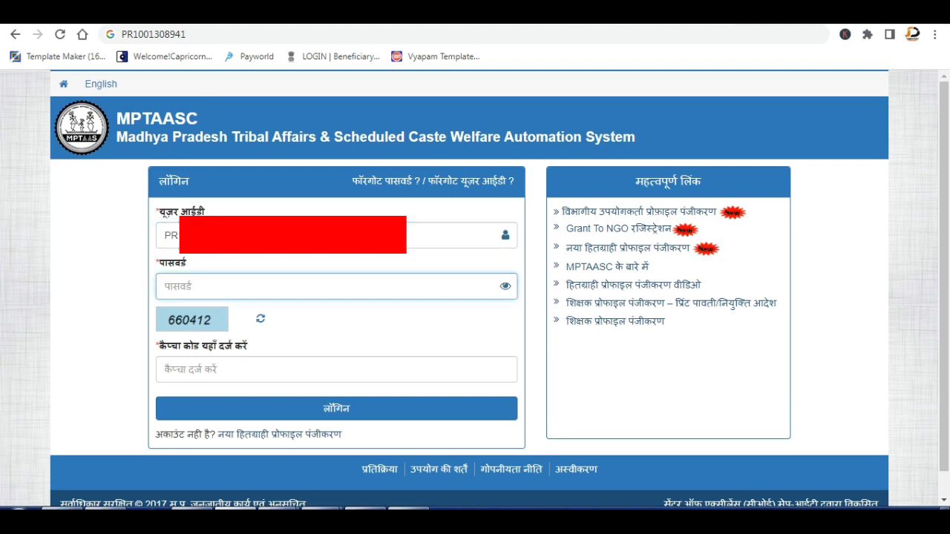
pyautogui.write('•••')
pyautogui.press('Tab')
pyautogui.press('Tab')
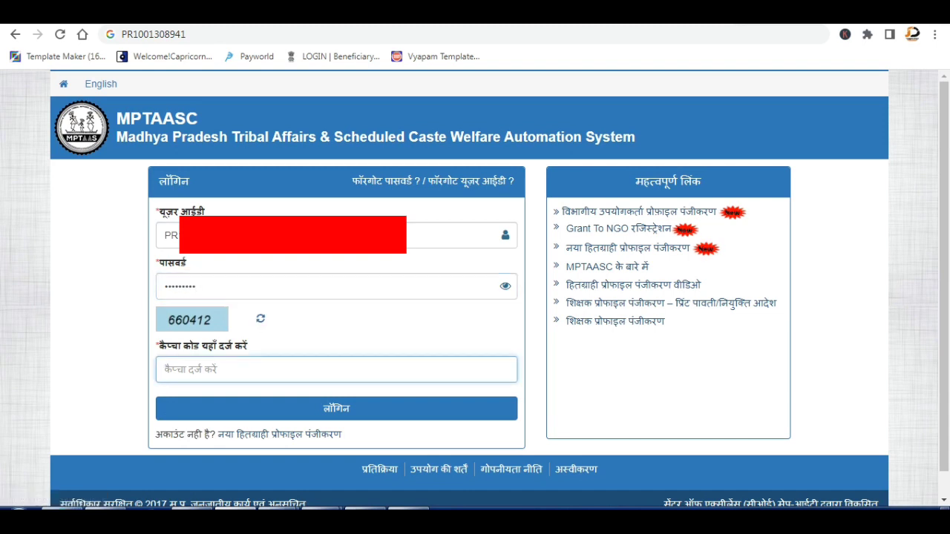
pyautogui.write('660412')
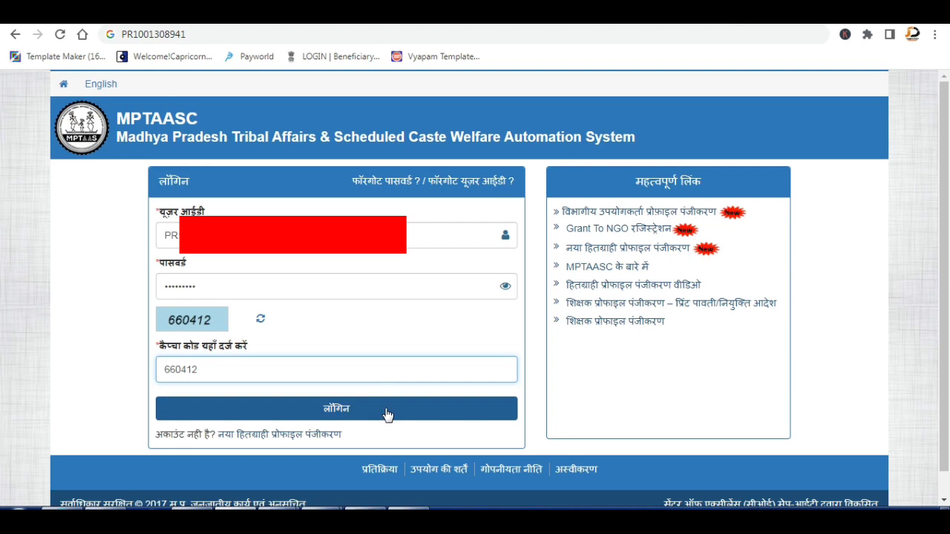
pyautogui.click(386, 414)
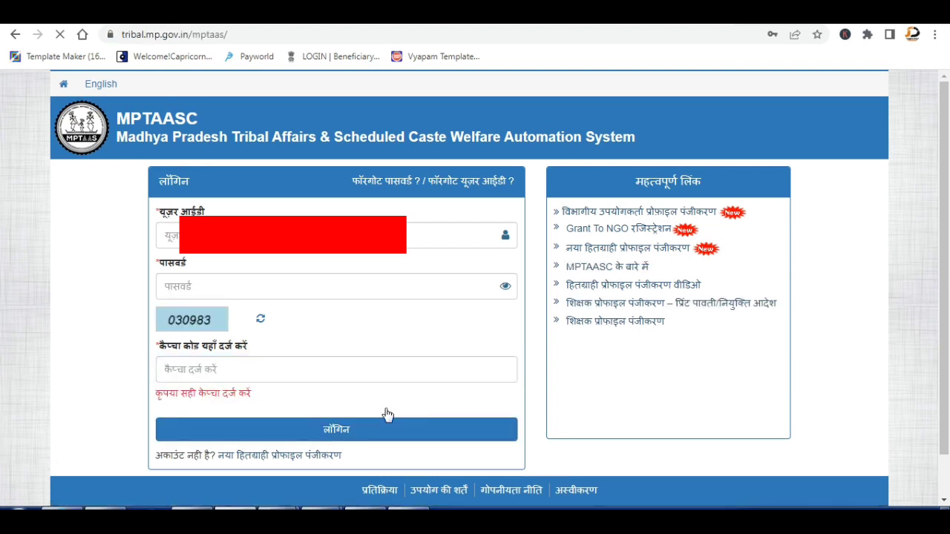
# After the captcha error, paste the user ID into its field again and continue logging in.
pyautogui.click(167, 235)
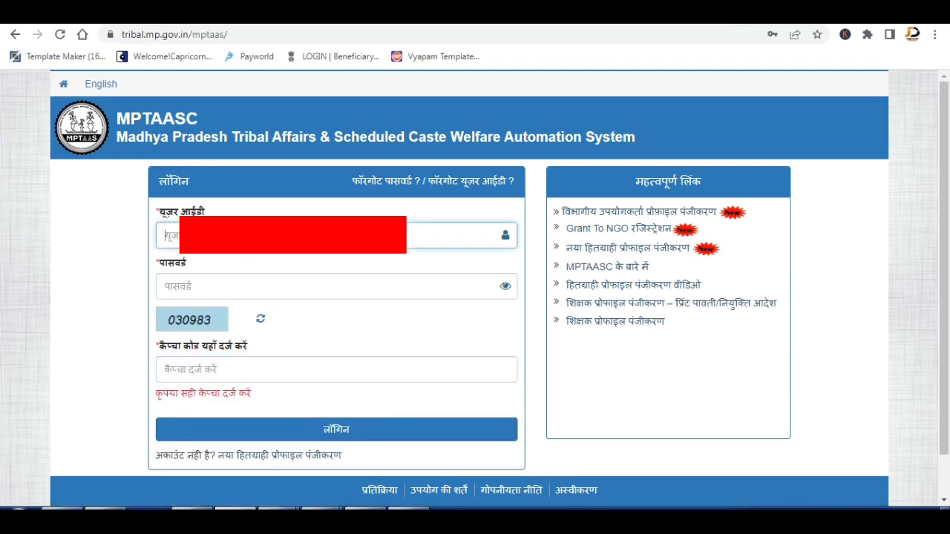
pyautogui.click(238, 38)
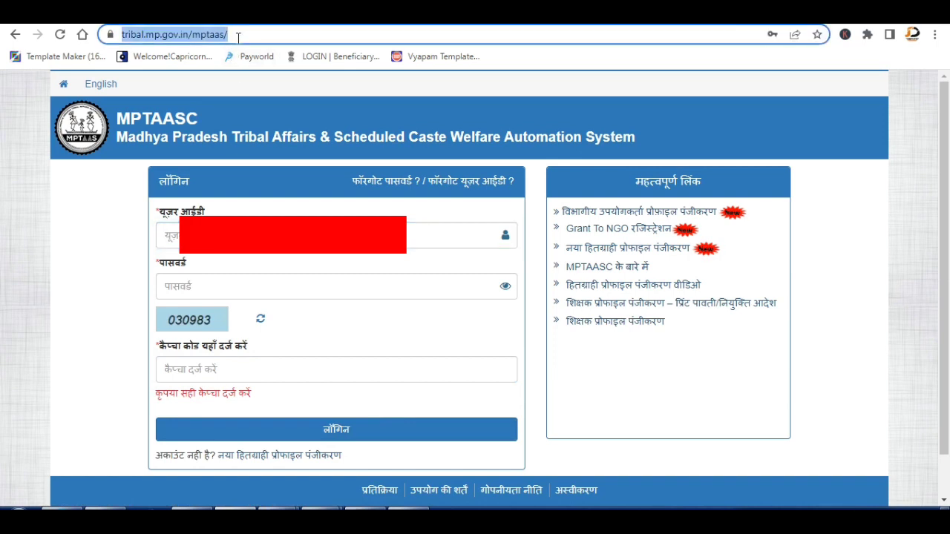
pyautogui.hotkey('ctrl', 'v')
pyautogui.click(167, 236)
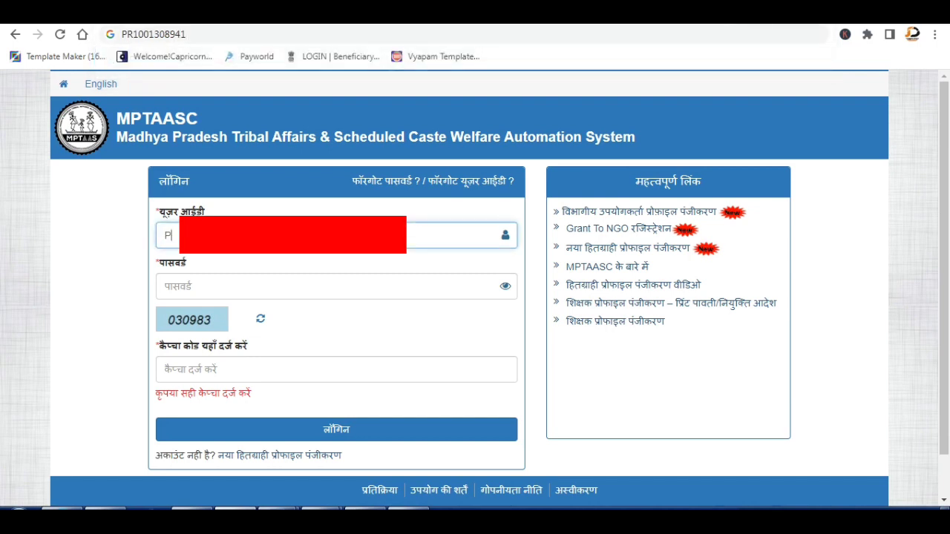
pyautogui.hotkey('ctrl', 'v')
pyautogui.press('Tab')
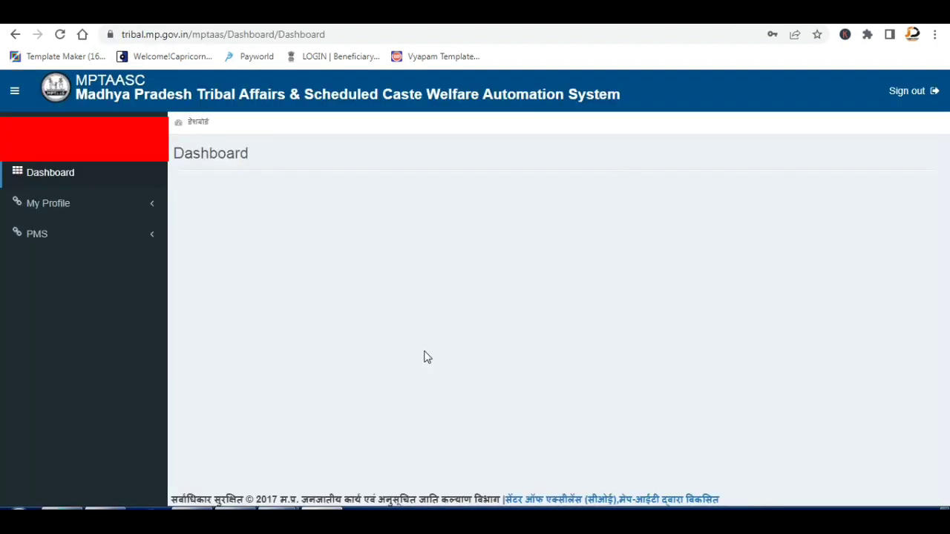
# Under PMS > Application Apply, choose 2021-22, Fresh and 1st Year, then proceed to the form.
pyautogui.click(43, 244)
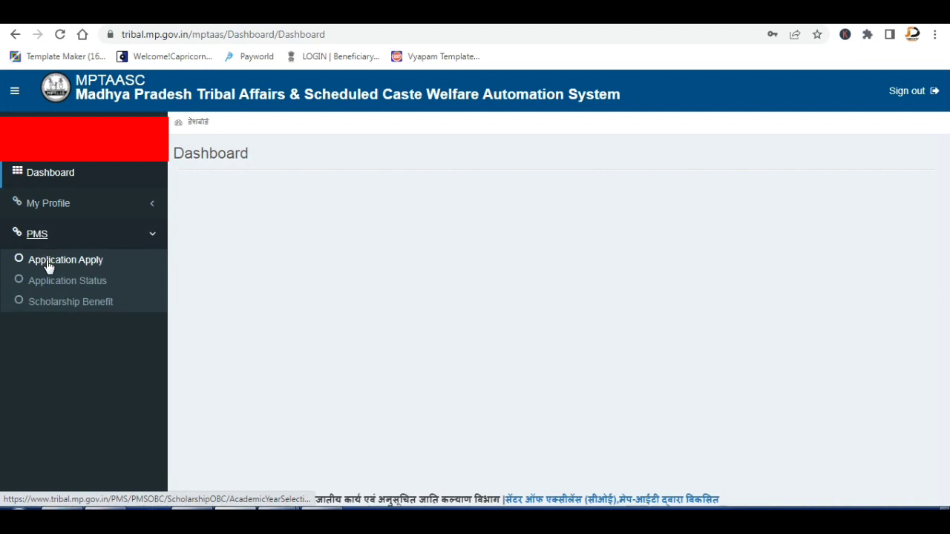
pyautogui.click(46, 264)
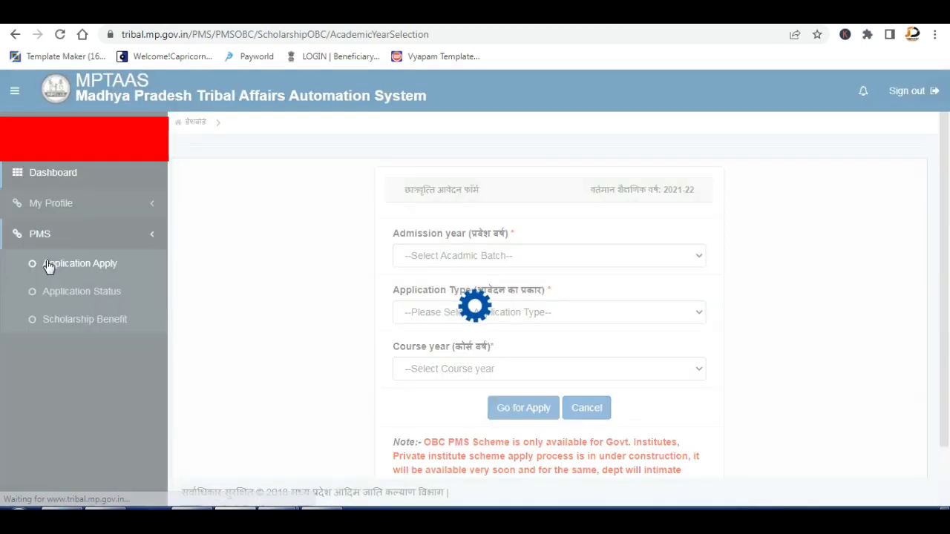
pyautogui.click(450, 255)
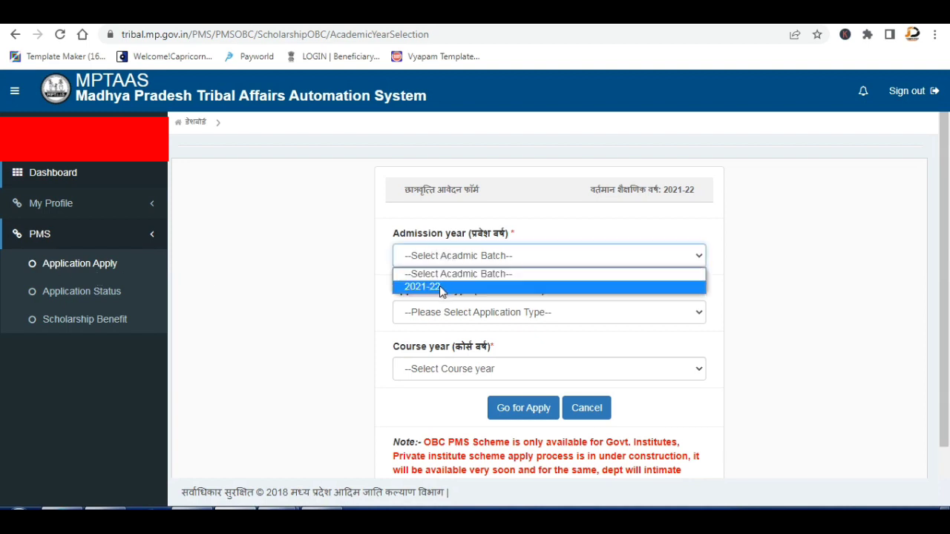
pyautogui.click(442, 287)
pyautogui.click(454, 311)
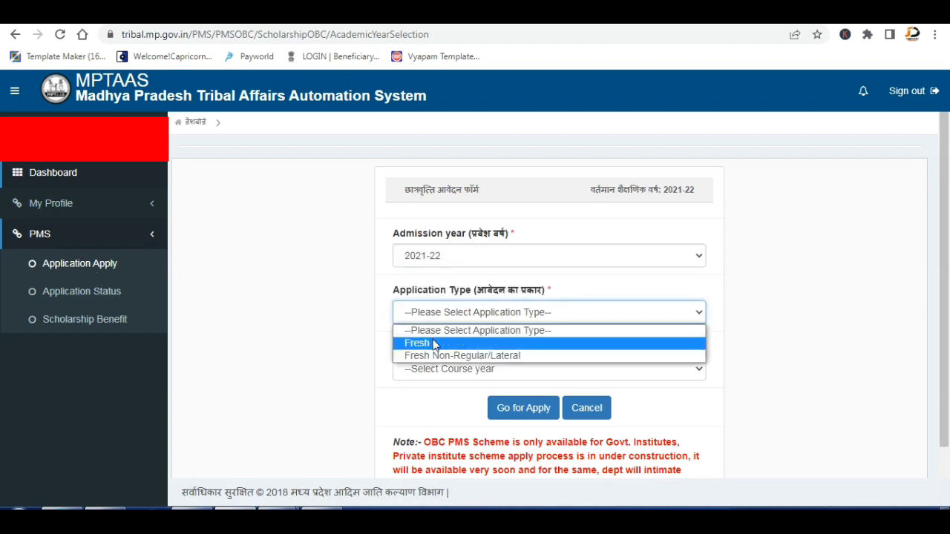
pyautogui.click(438, 343)
pyautogui.click(439, 369)
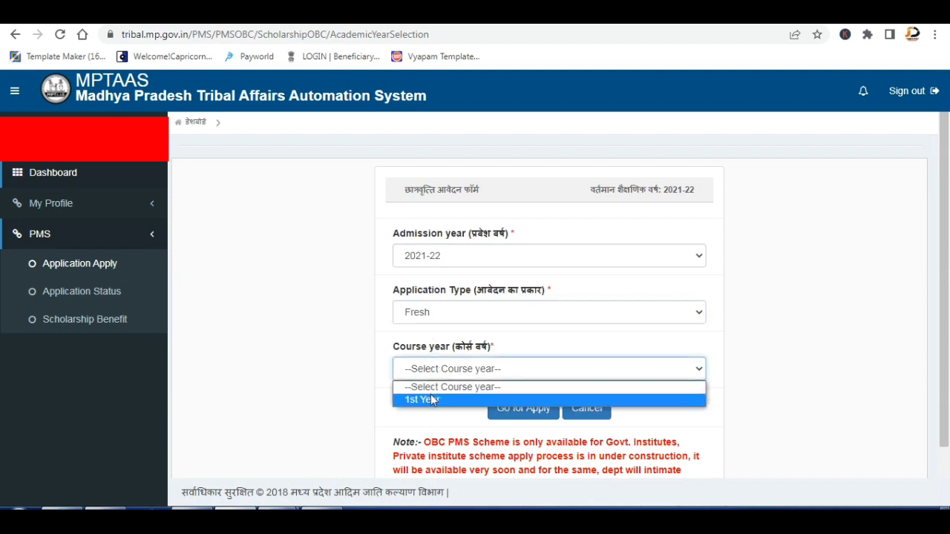
pyautogui.click(430, 398)
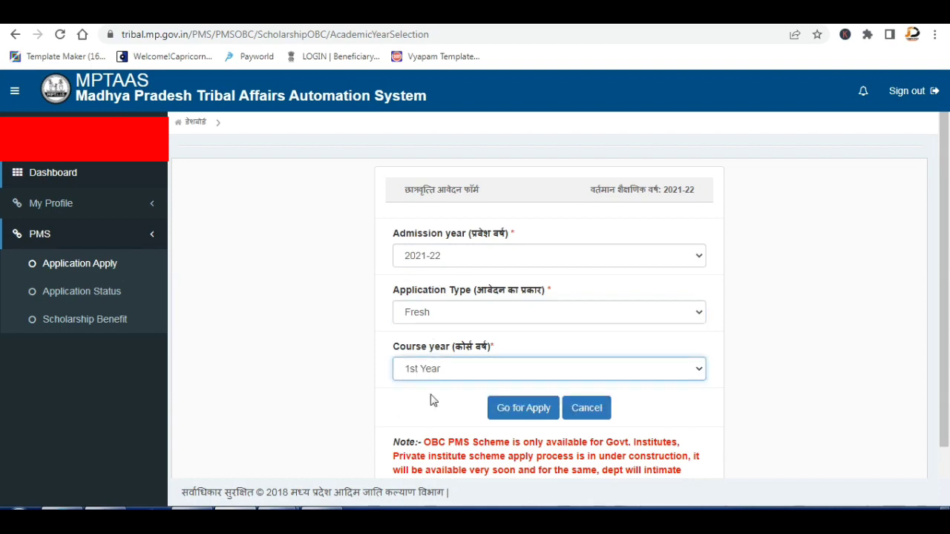
pyautogui.click(521, 409)
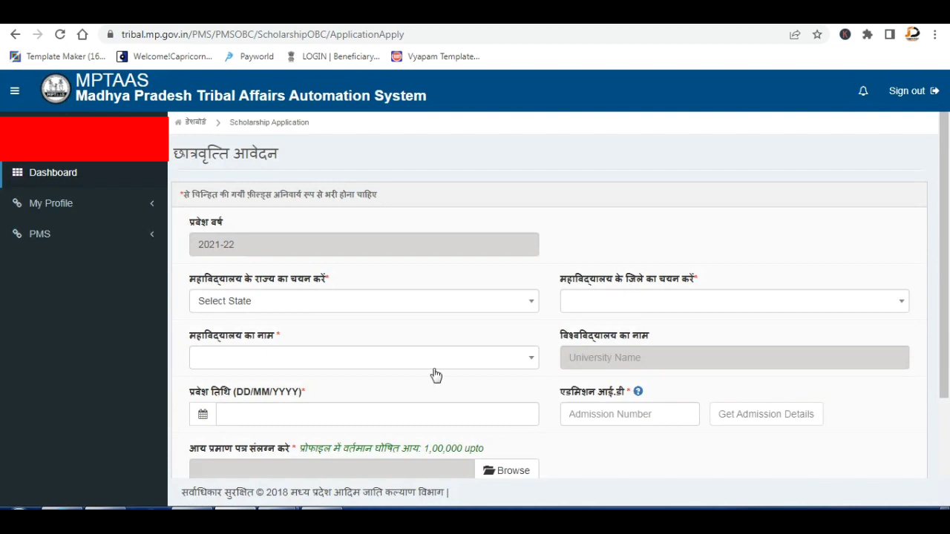
# Set the college state to Madhya Pradesh and the college district to Sagar.
pyautogui.click(305, 304)
pyautogui.write('madhy')
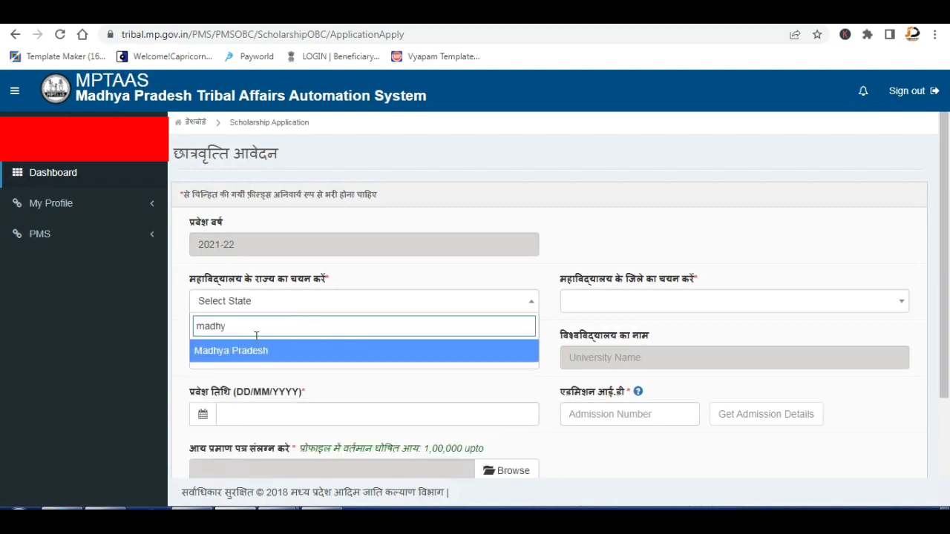
pyautogui.click(247, 351)
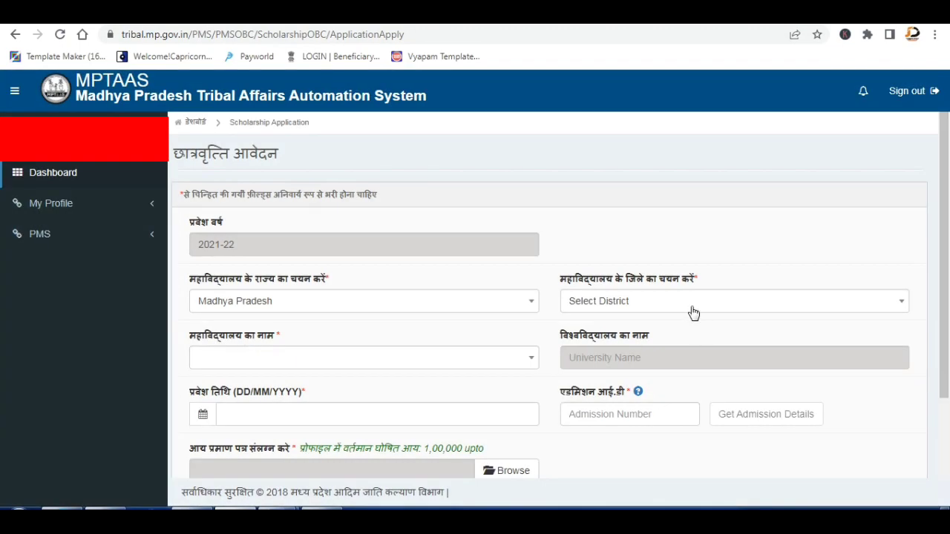
pyautogui.click(693, 306)
pyautogui.scroll(-12, 668, 384)
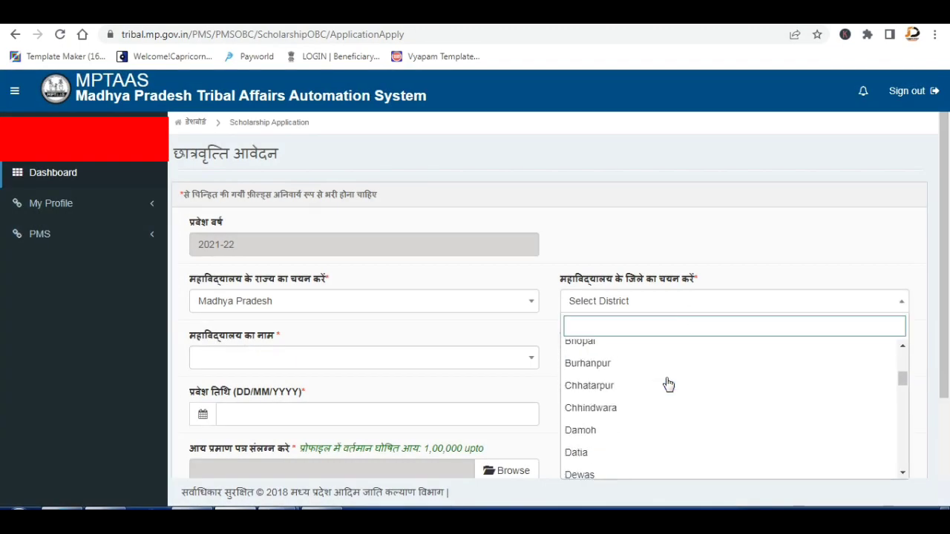
pyautogui.scroll(-2, 668, 384)
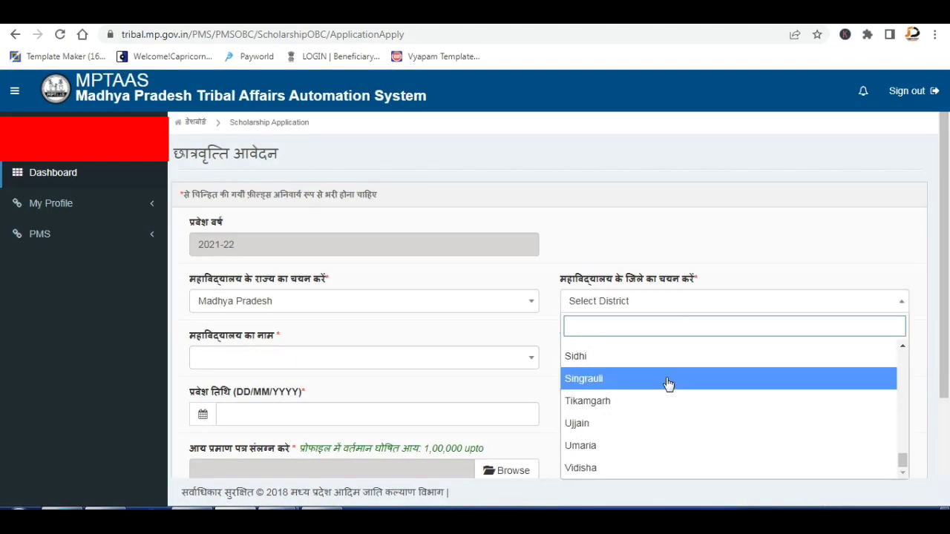
pyautogui.scroll(1, 658, 448)
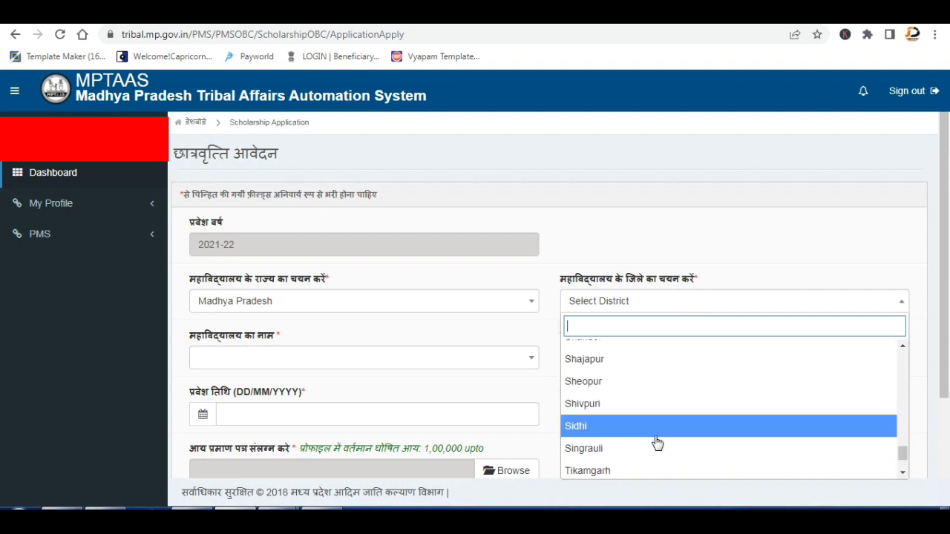
pyautogui.scroll(1, 658, 443)
pyautogui.scroll(1, 636, 373)
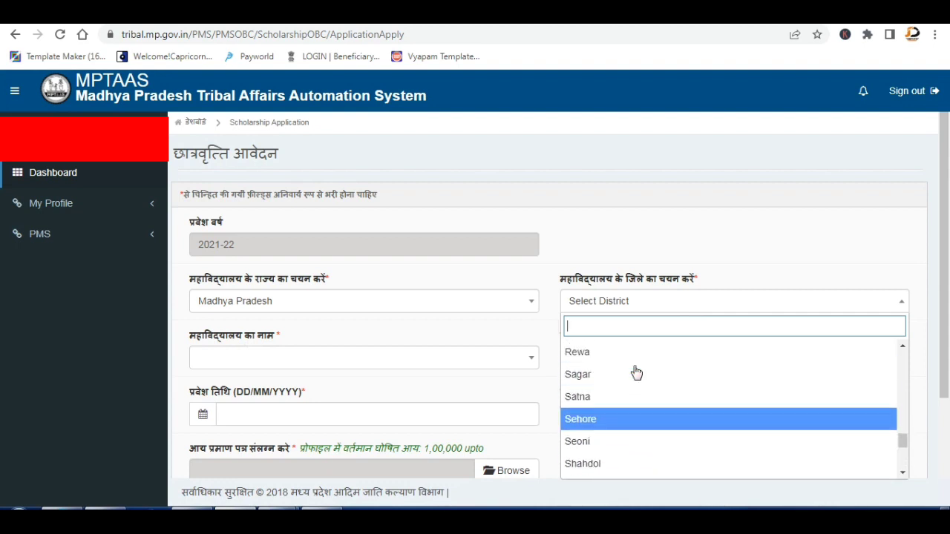
pyautogui.scroll(1, 636, 374)
pyautogui.click(630, 392)
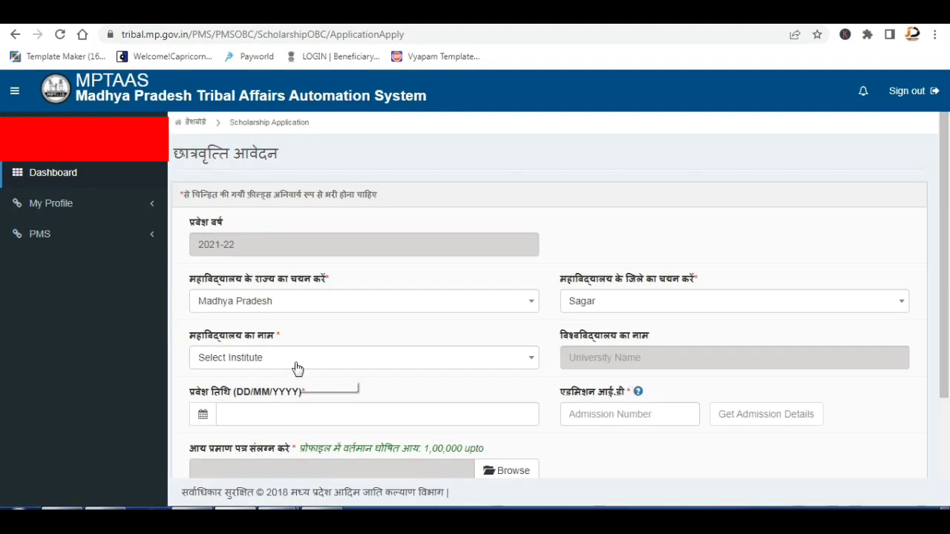
# Search the institute list for 'auto' and choose Govt. Girls P.G. (Auto) College, Sagar.
pyautogui.click(296, 369)
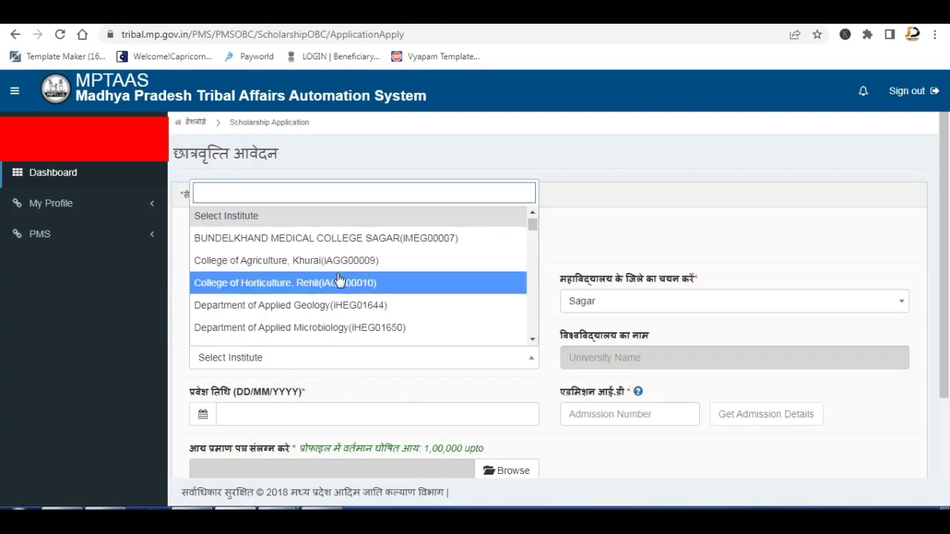
pyautogui.scroll(-6, 337, 279)
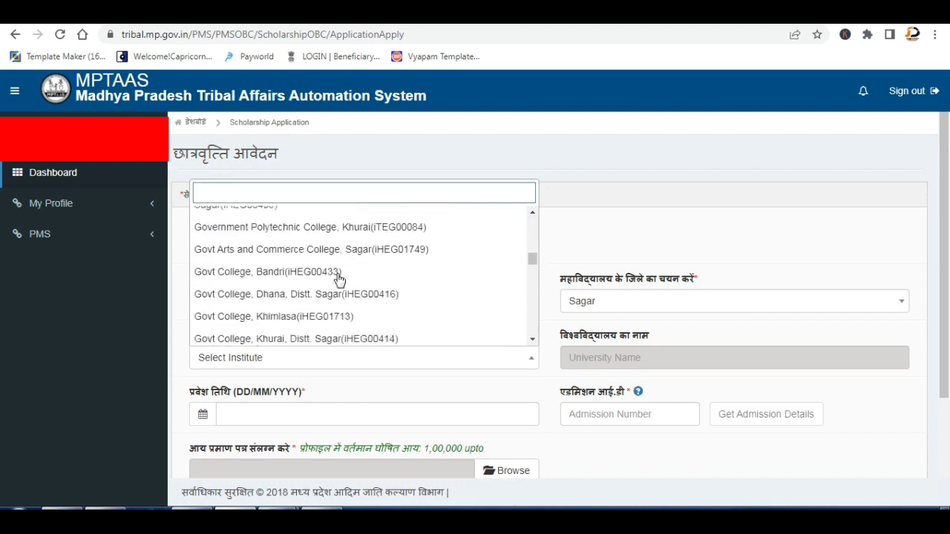
pyautogui.scroll(-1, 338, 279)
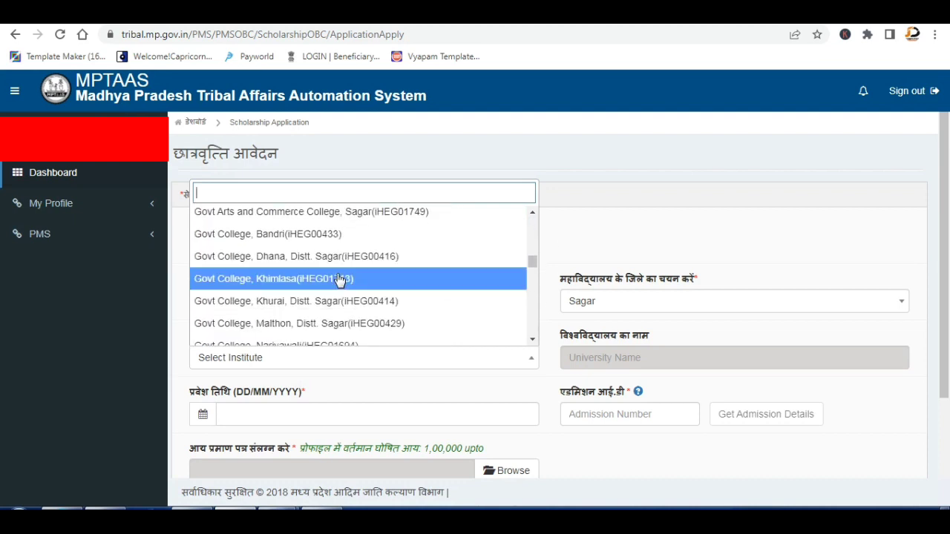
pyautogui.scroll(-1, 354, 328)
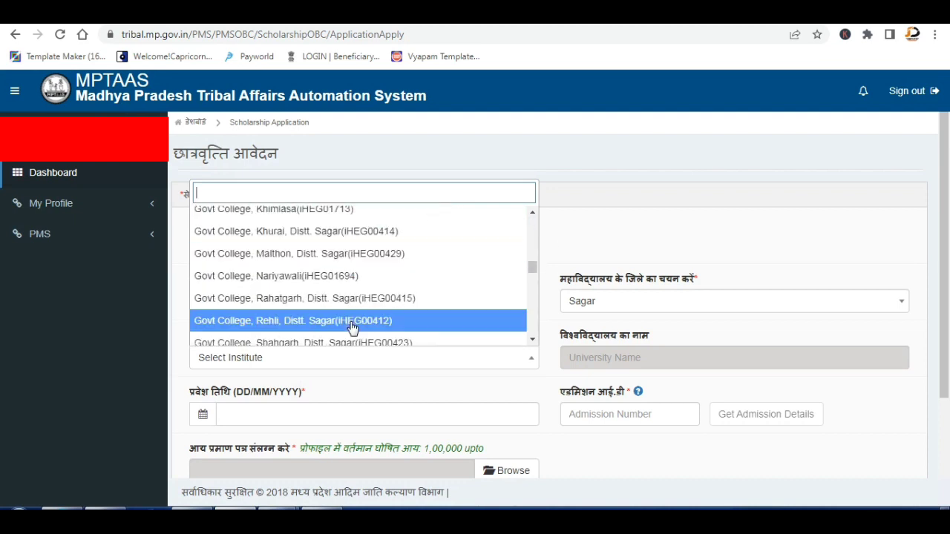
pyautogui.scroll(-2, 353, 329)
pyautogui.scroll(-2, 352, 329)
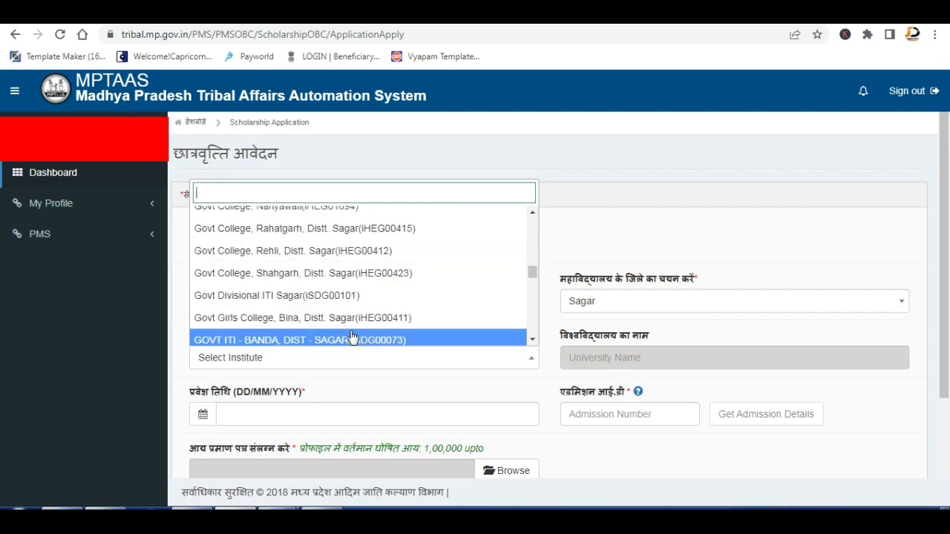
pyautogui.scroll(-2, 353, 334)
pyautogui.scroll(-1, 353, 334)
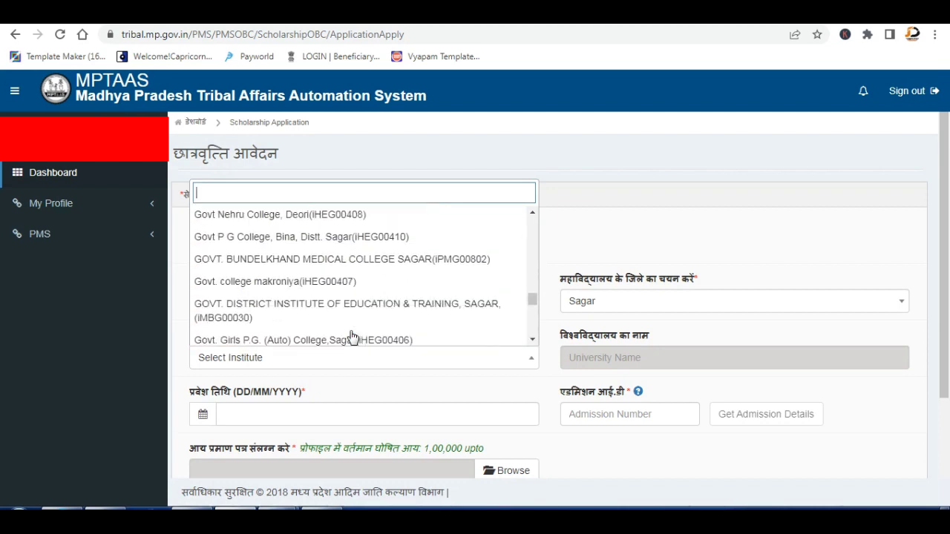
pyautogui.scroll(-1, 345, 327)
pyautogui.scroll(-2, 345, 325)
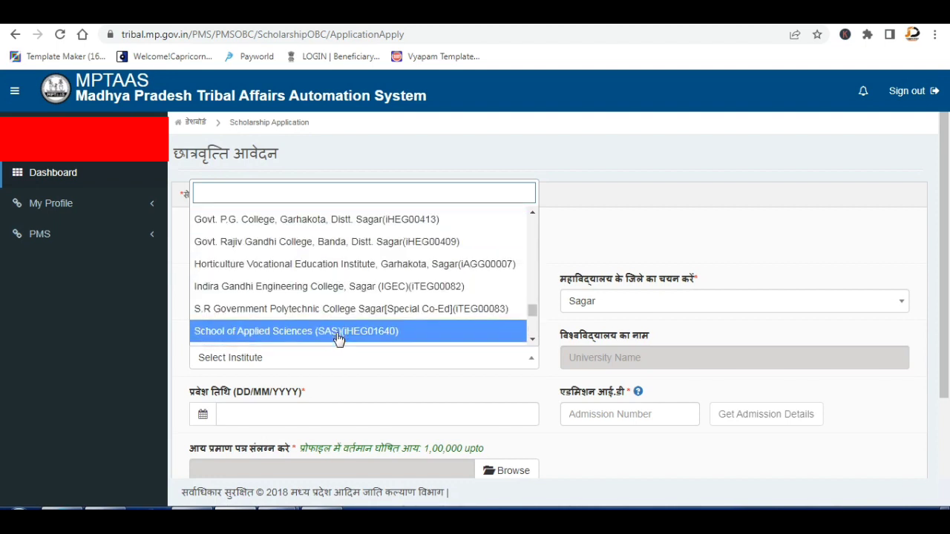
pyautogui.scroll(-1, 341, 319)
pyautogui.scroll(-1, 346, 323)
pyautogui.scroll(-1, 345, 326)
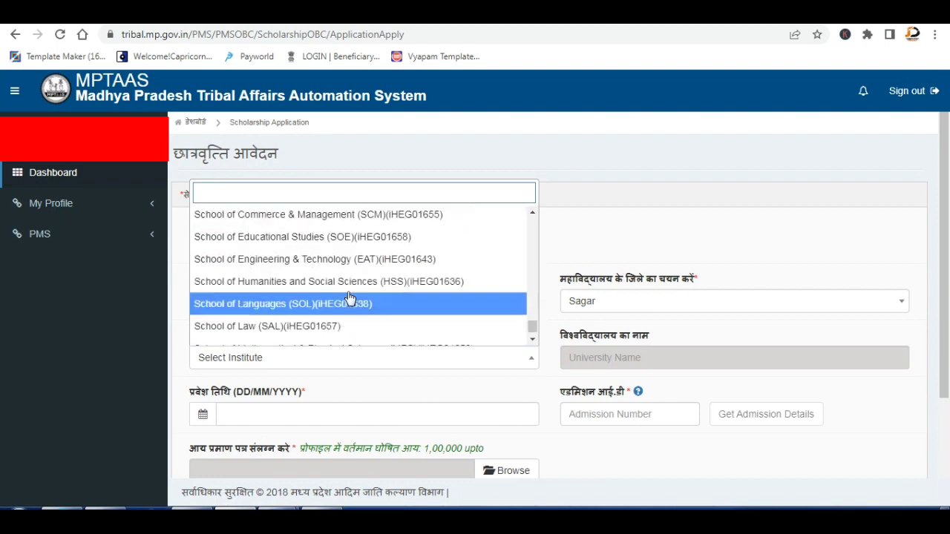
pyautogui.scroll(-1, 347, 325)
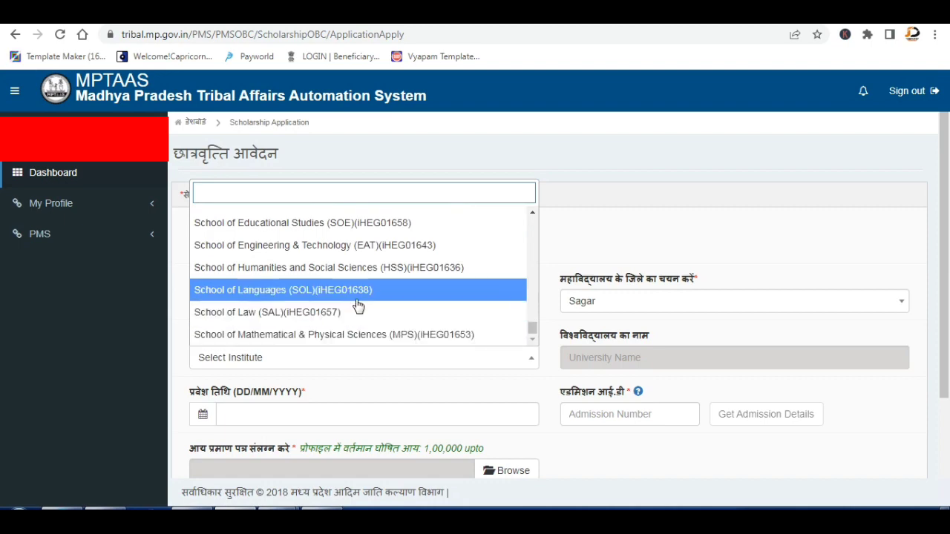
pyautogui.scroll(2, 359, 300)
pyautogui.scroll(10, 359, 300)
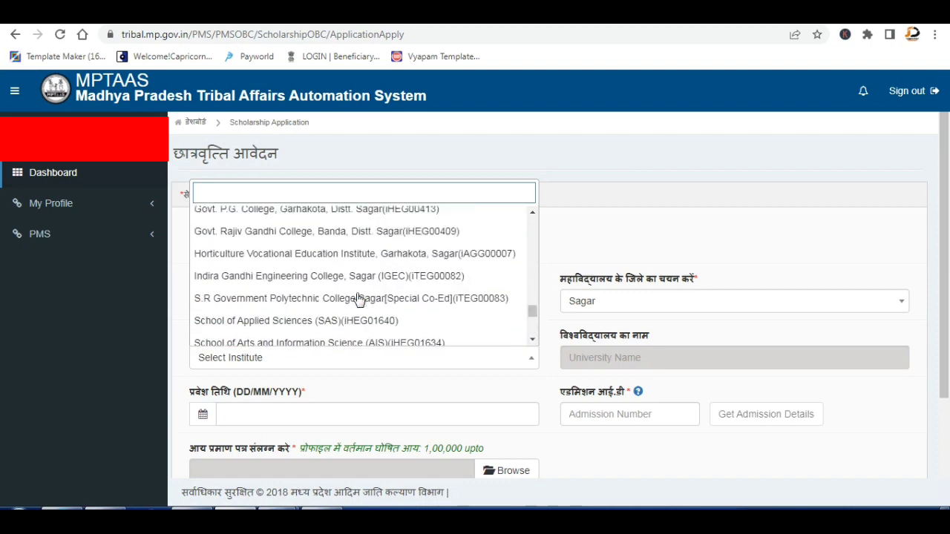
pyautogui.scroll(2, 360, 300)
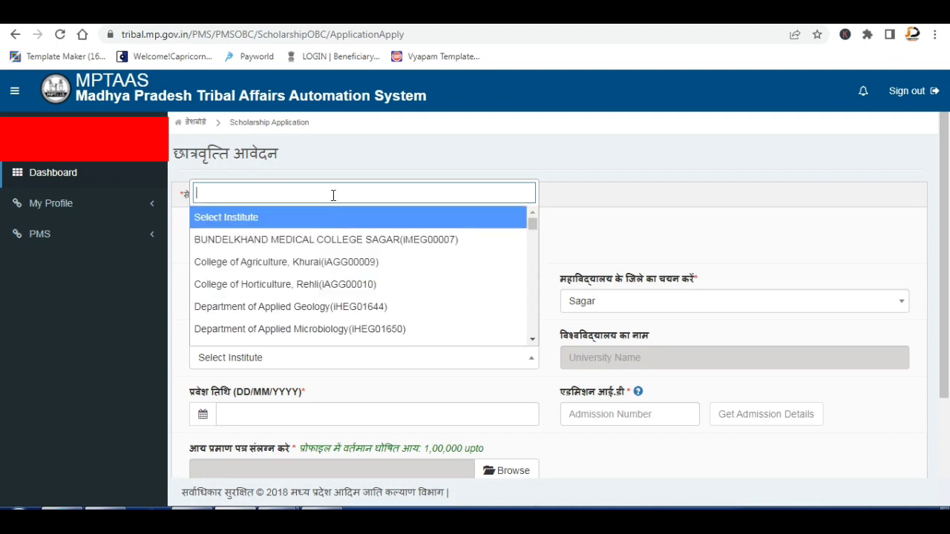
pyautogui.write('auto')
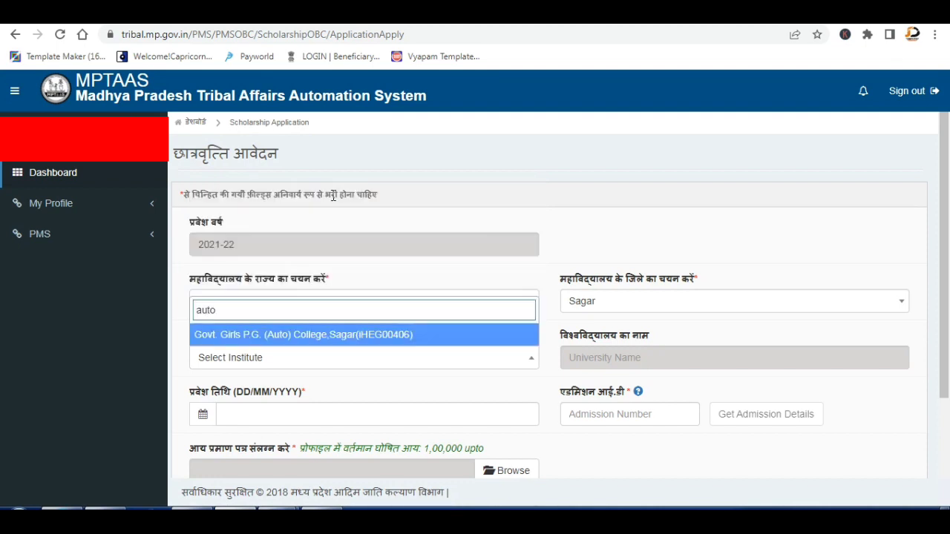
pyautogui.click(332, 341)
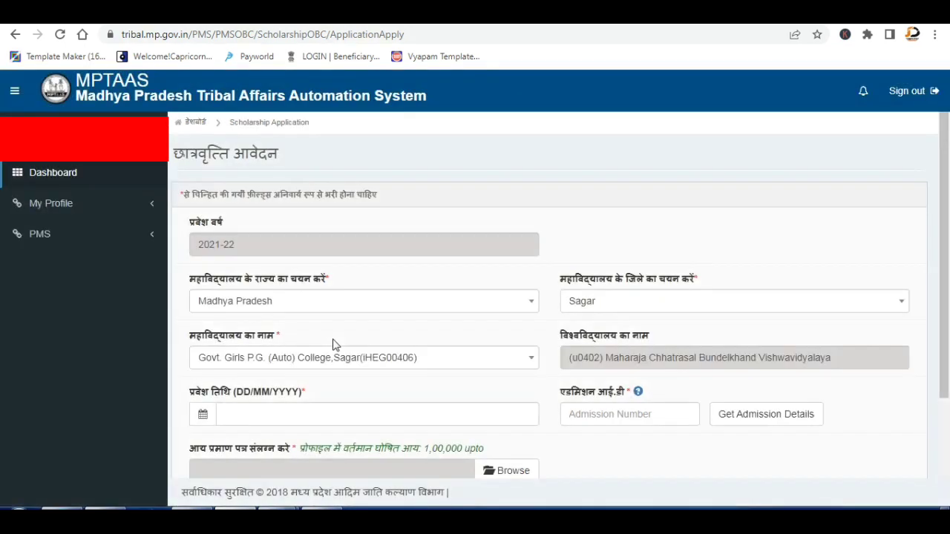
# Pick 27 September 2021 as the admission date in the calendar and dismiss the confirmation notice.
pyautogui.click(320, 415)
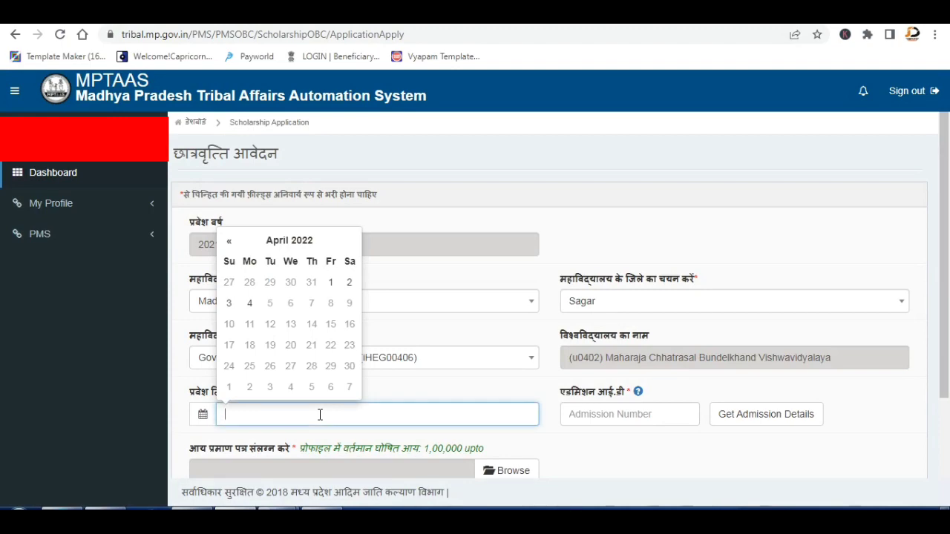
pyautogui.click(306, 242)
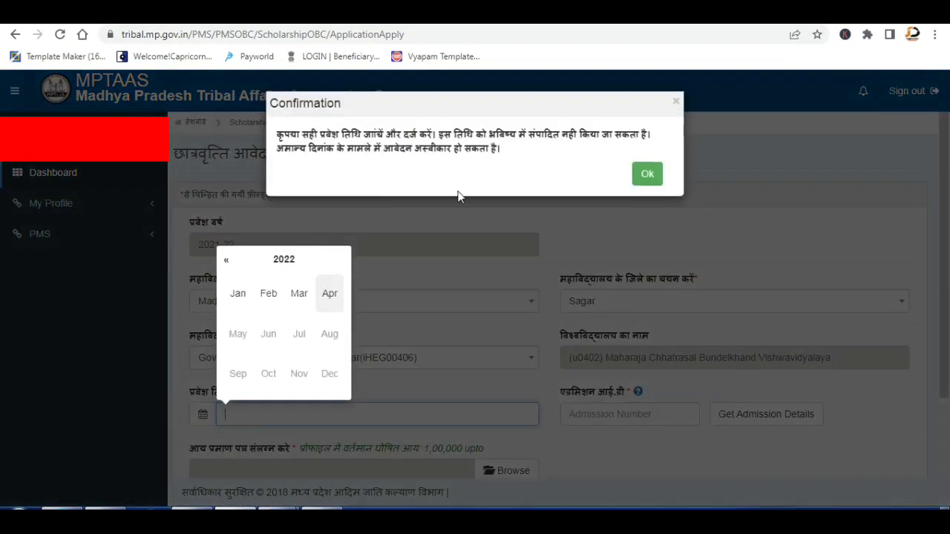
pyautogui.click(636, 169)
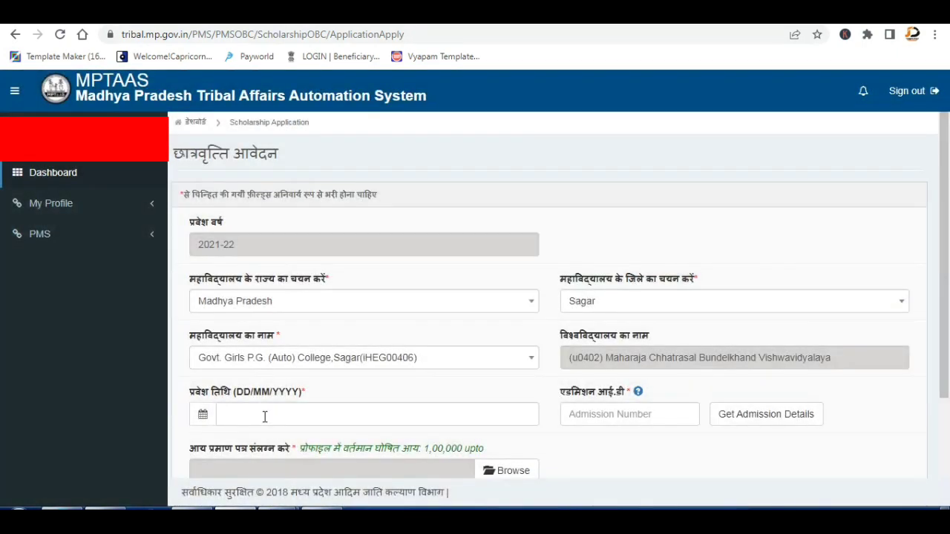
pyautogui.click(264, 416)
pyautogui.click(297, 241)
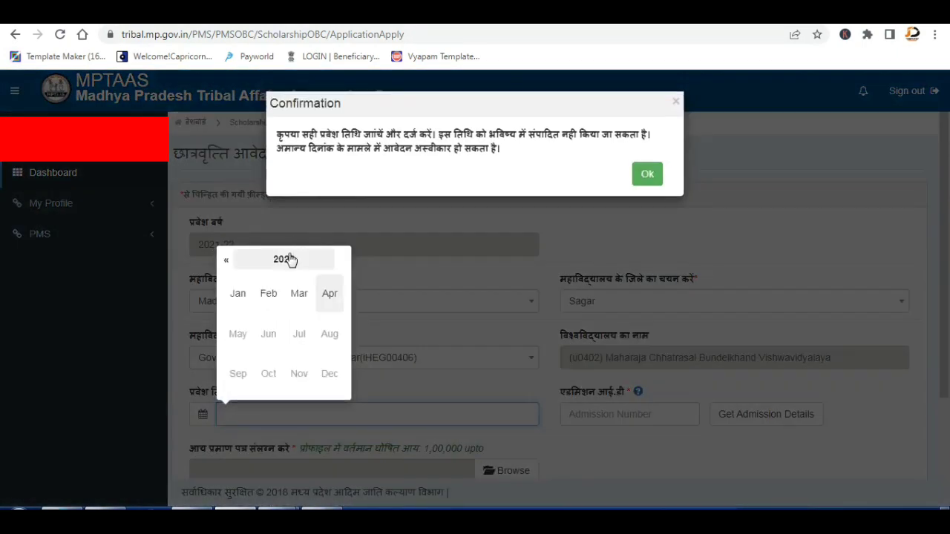
pyautogui.click(227, 262)
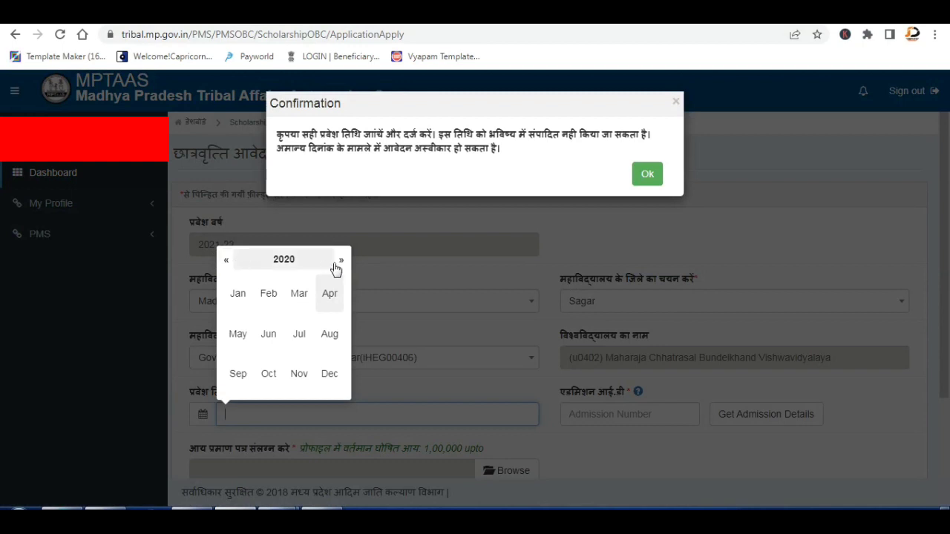
pyautogui.click(339, 264)
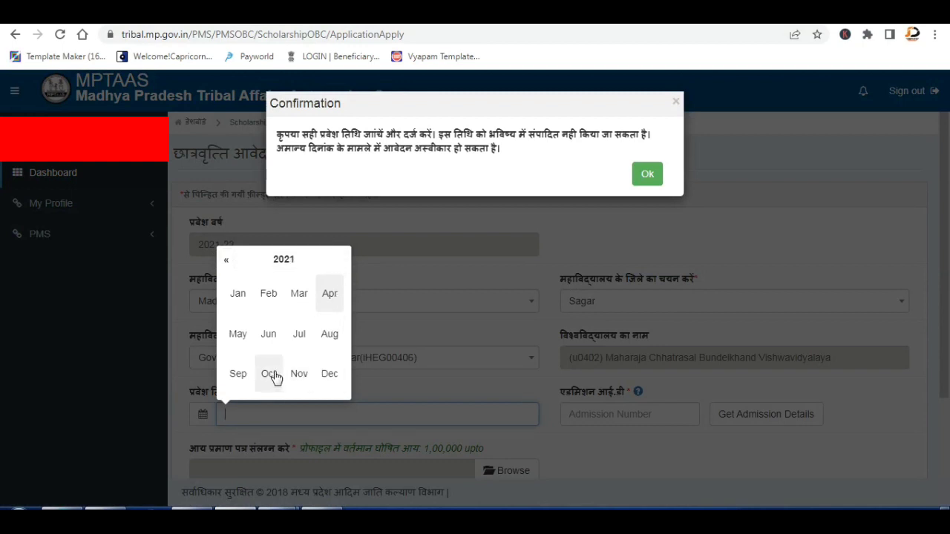
pyautogui.click(238, 375)
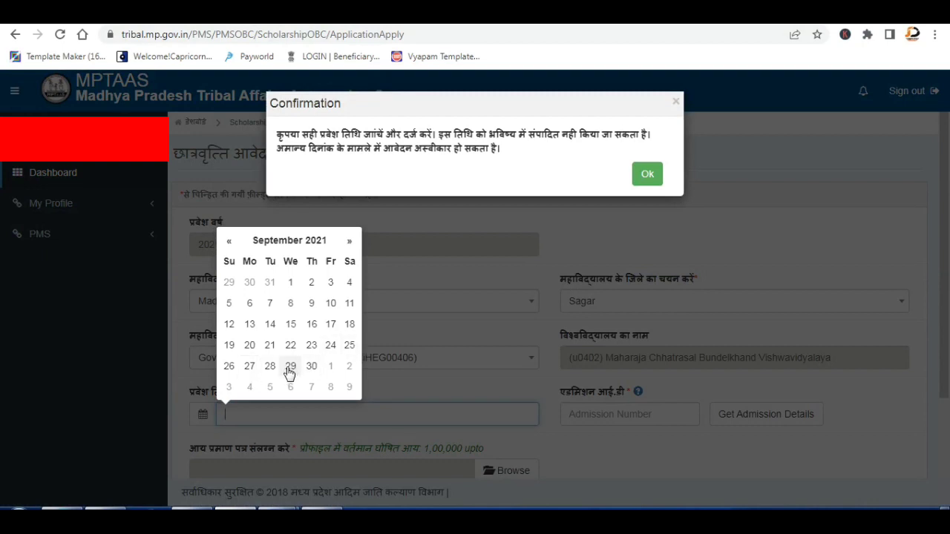
pyautogui.click(249, 366)
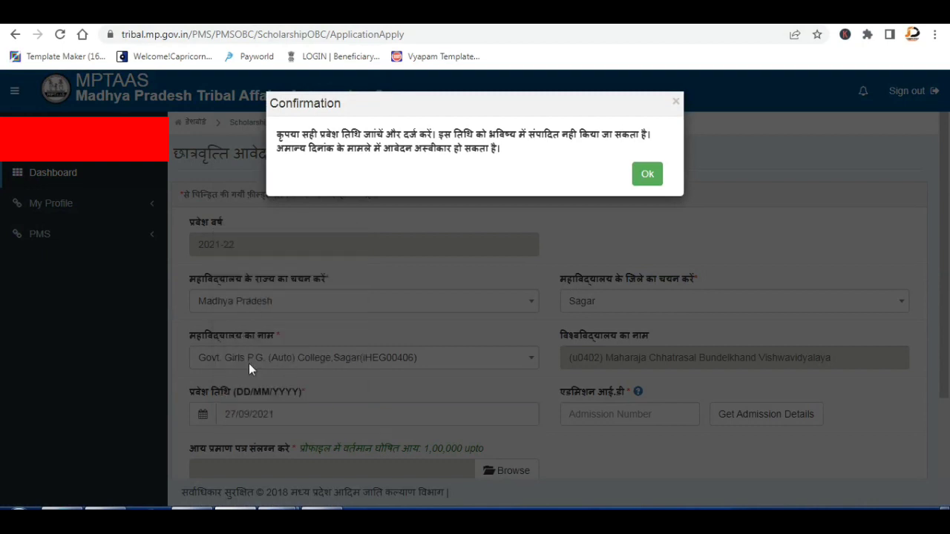
pyautogui.click(657, 182)
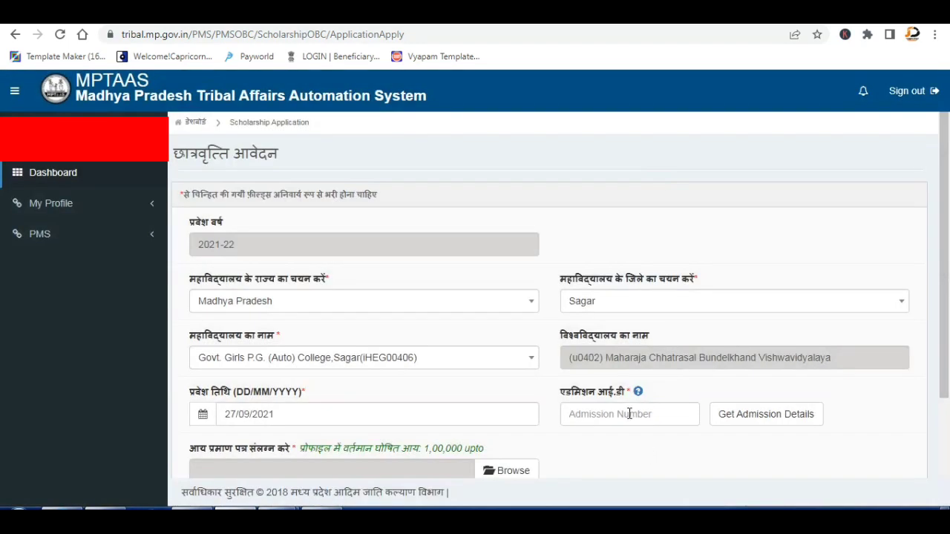
# Enter admission ID 2210, fetch its details, dismiss the notice, and set course year to 1st Year.
pyautogui.click(628, 412)
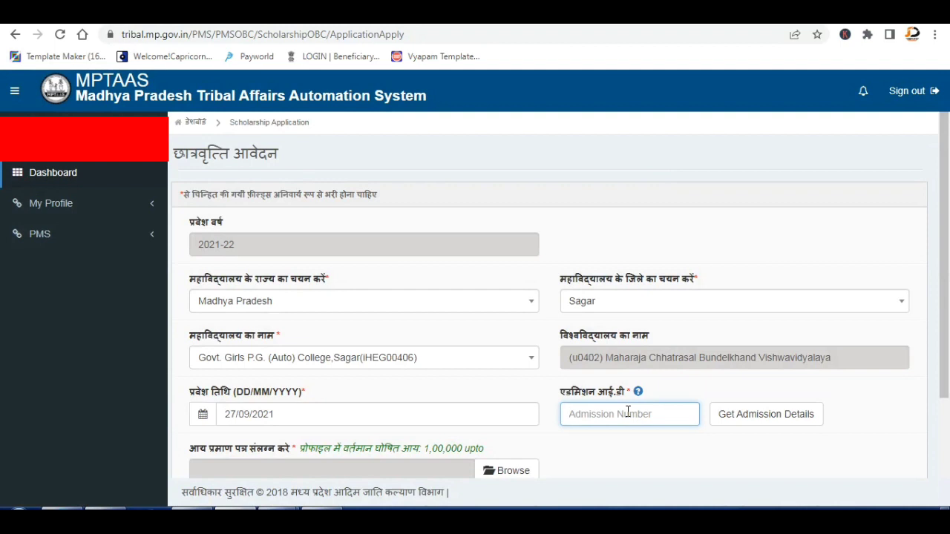
pyautogui.write('2210')
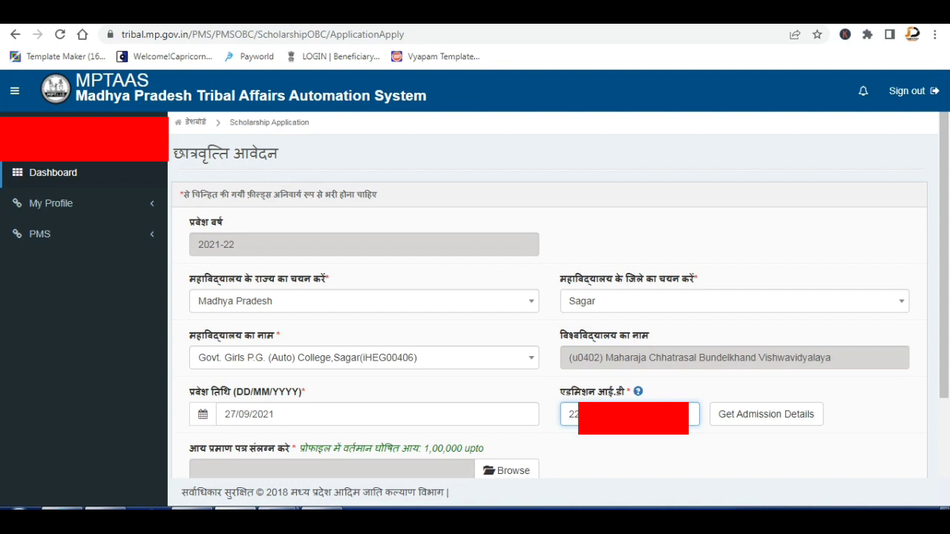
pyautogui.click(787, 421)
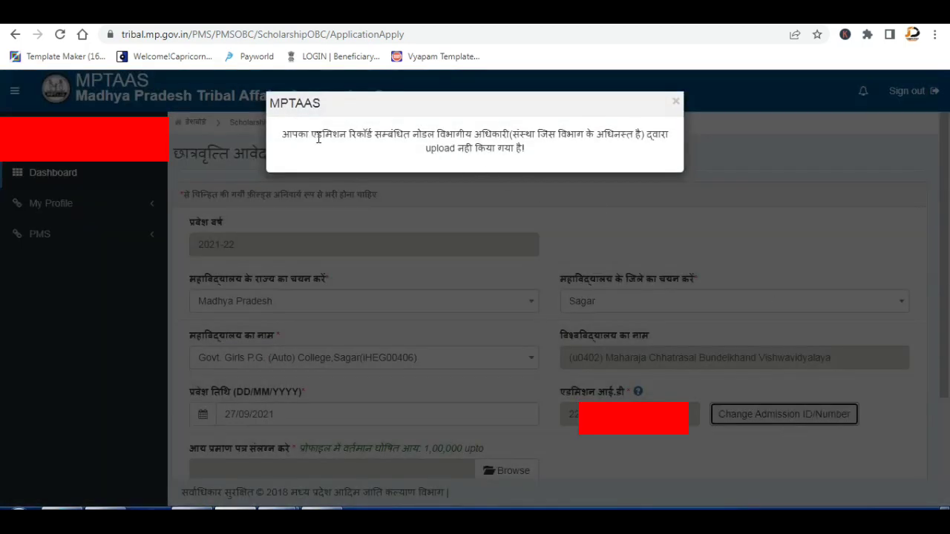
pyautogui.click(676, 101)
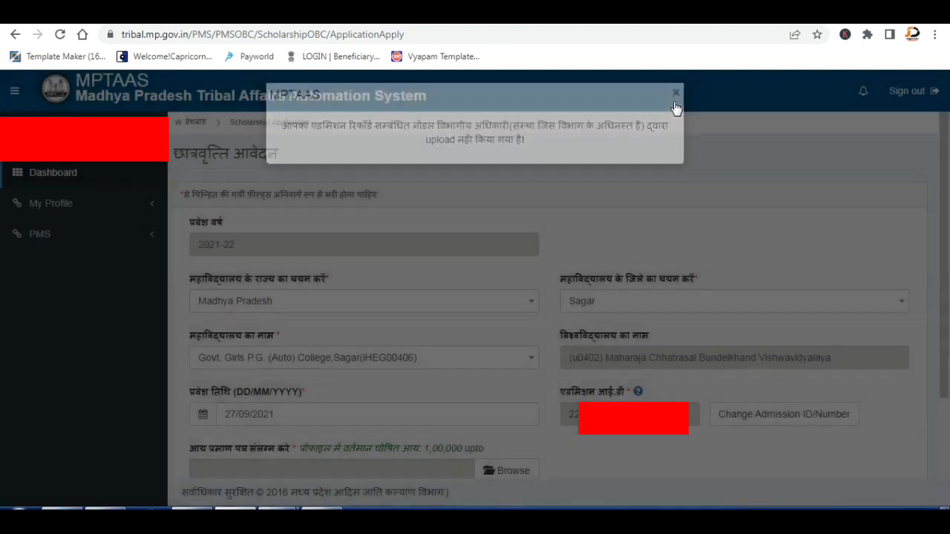
pyautogui.moveTo(657, 414); pyautogui.dragTo(556, 428)
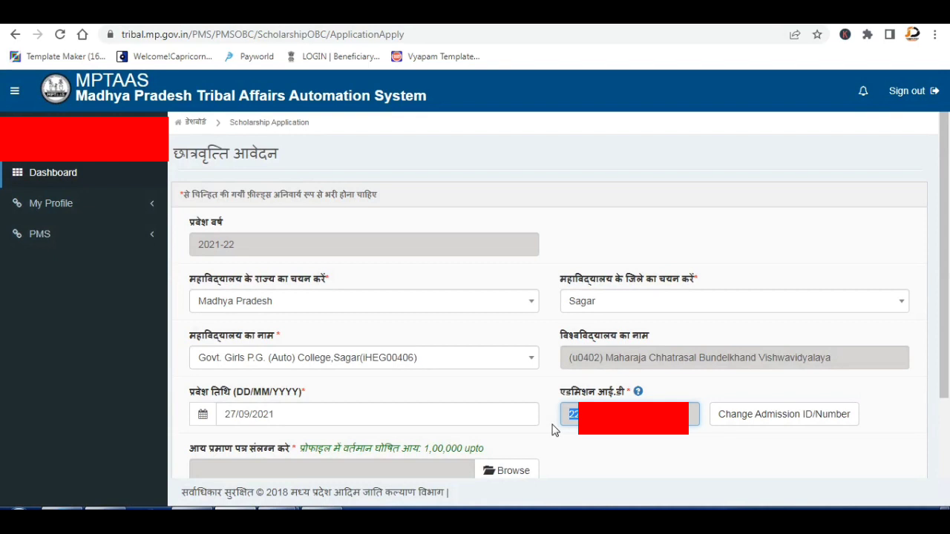
pyautogui.click(433, 401)
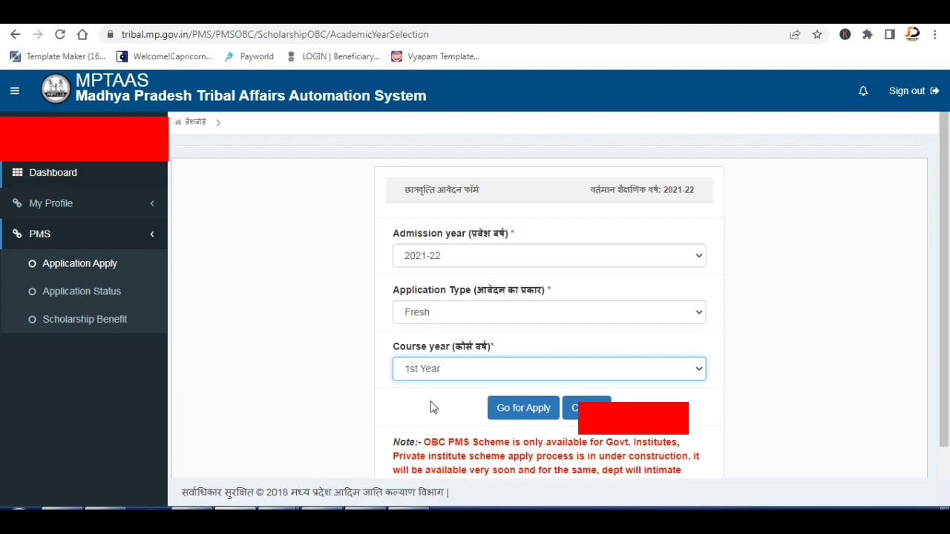
# Continue to the application form and set college state Madhya Pradesh and district Sagar.
pyautogui.click(518, 408)
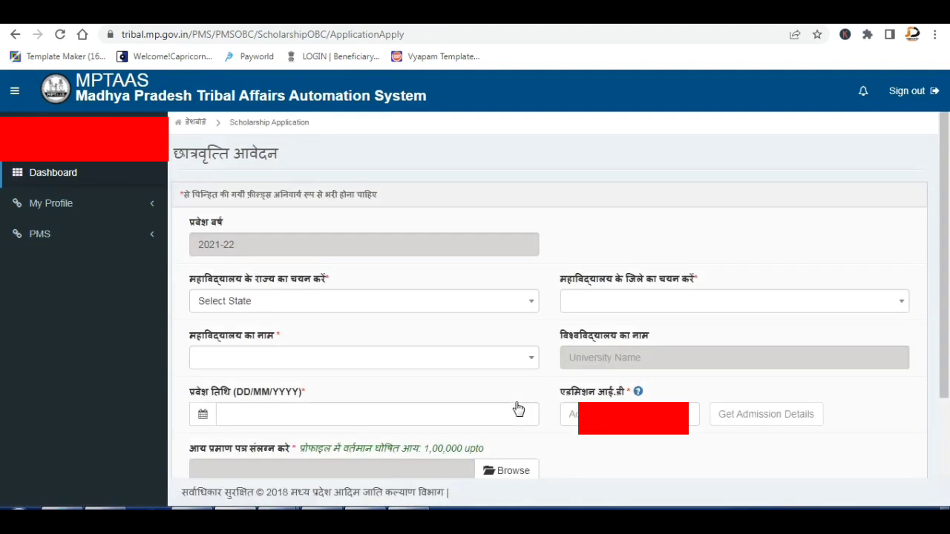
pyautogui.click(301, 306)
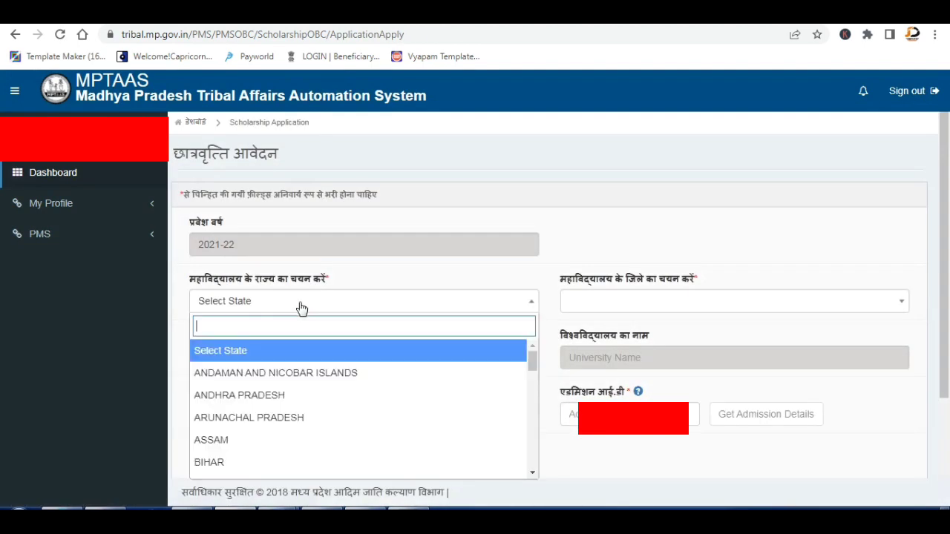
pyautogui.write('madhy')
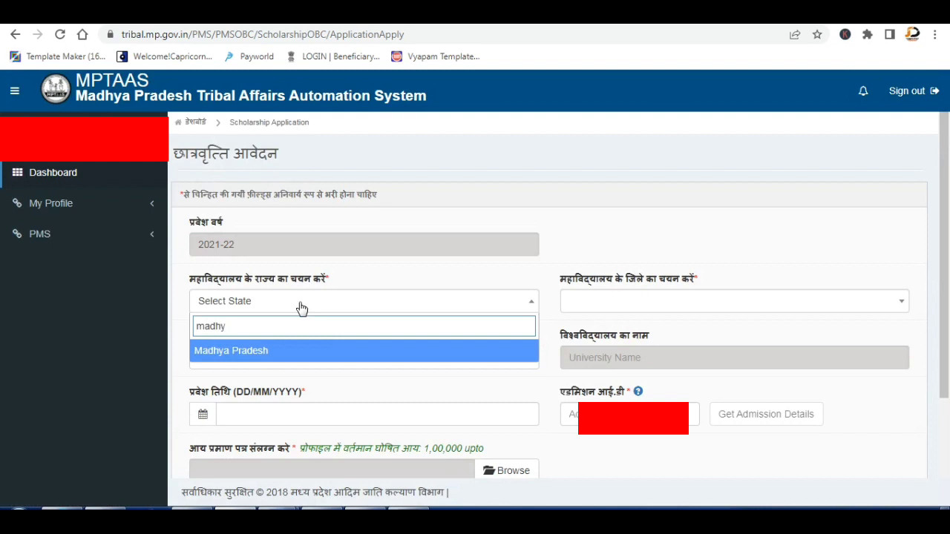
pyautogui.click(246, 356)
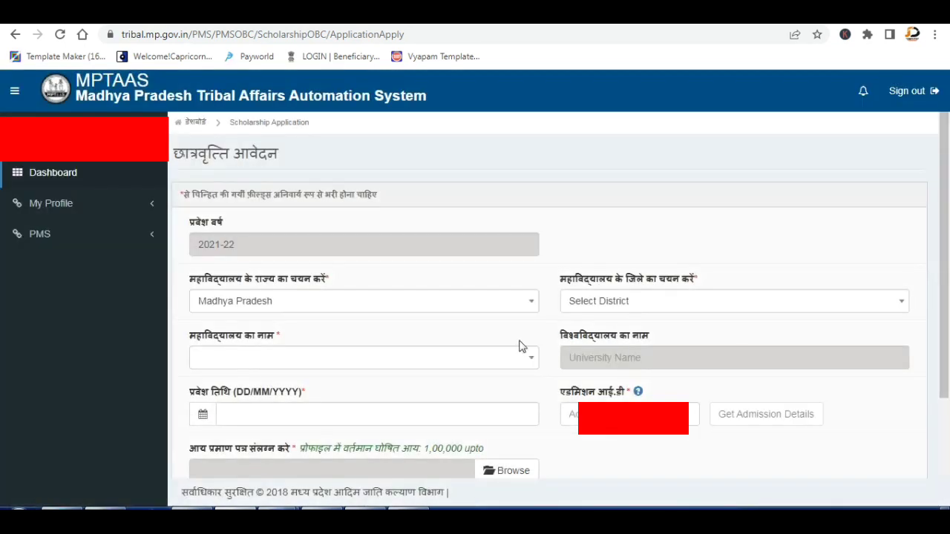
pyautogui.click(592, 304)
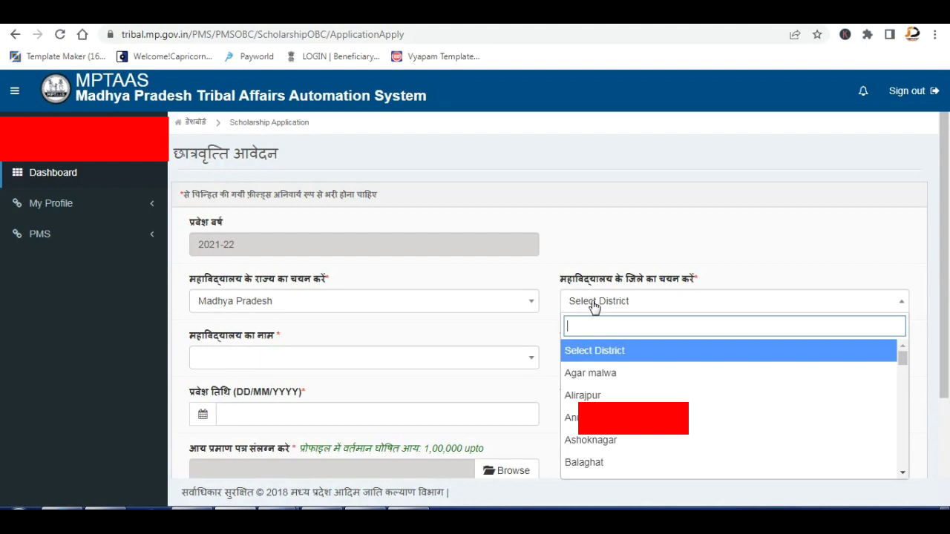
pyautogui.write('sagar')
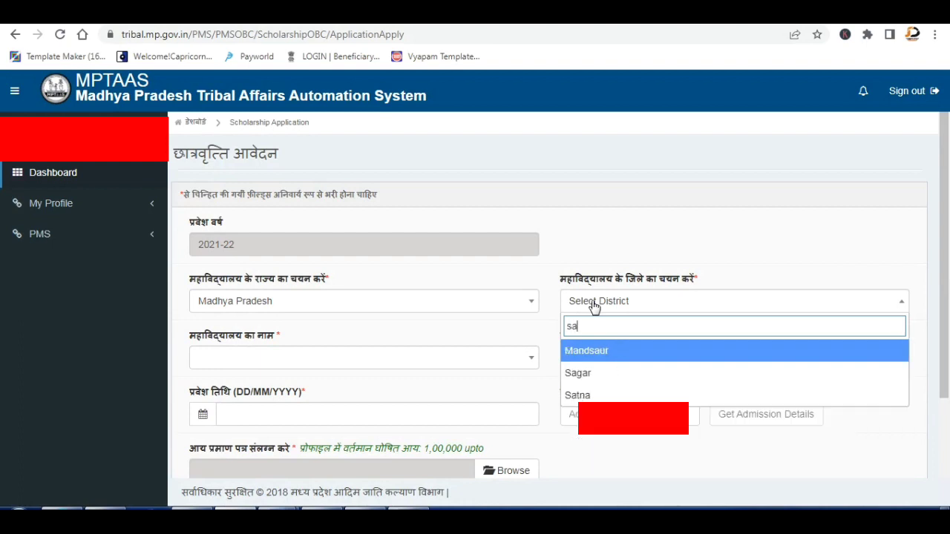
pyautogui.click(580, 349)
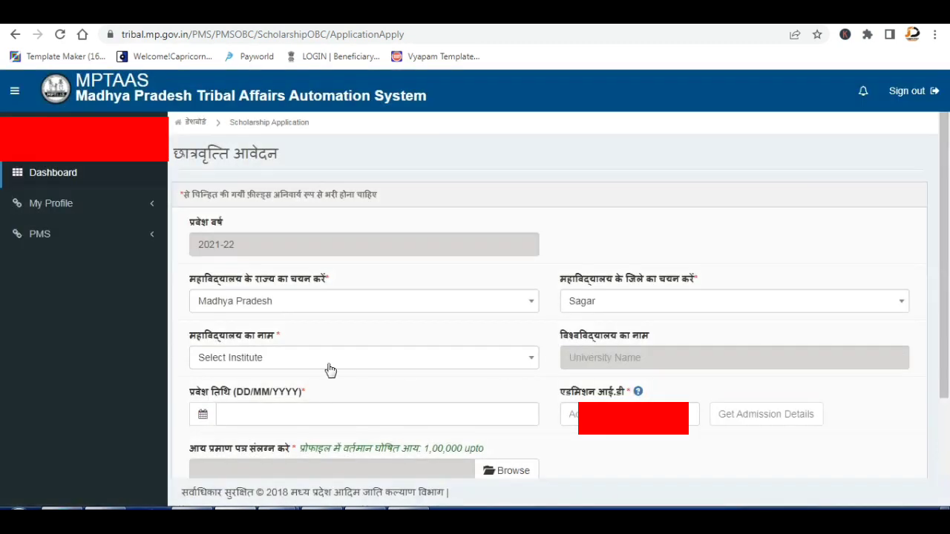
pyautogui.click(324, 364)
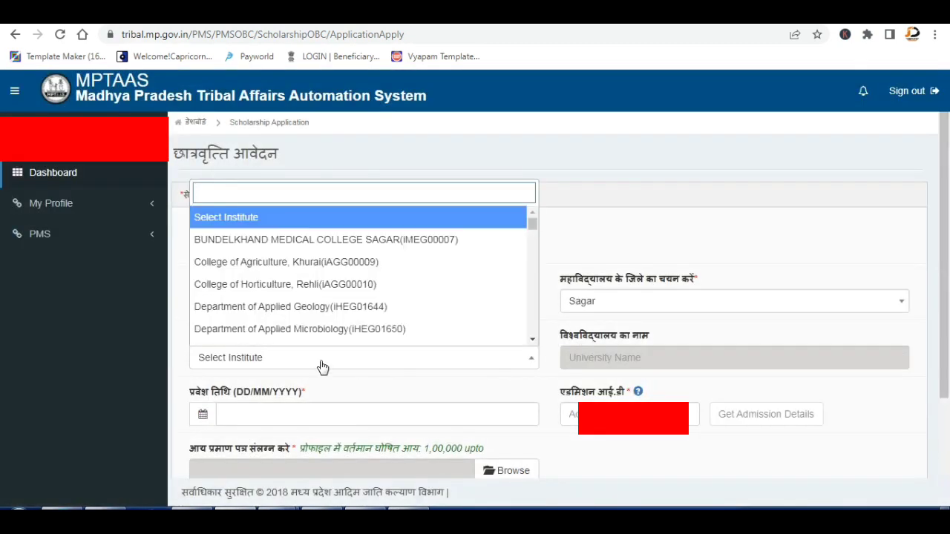
# Choose Gov. Pt. Deendayal Upadhyay Arts & Commerce College, Sagar and attach the income certificate image from the Desktop.
pyautogui.write('pt')
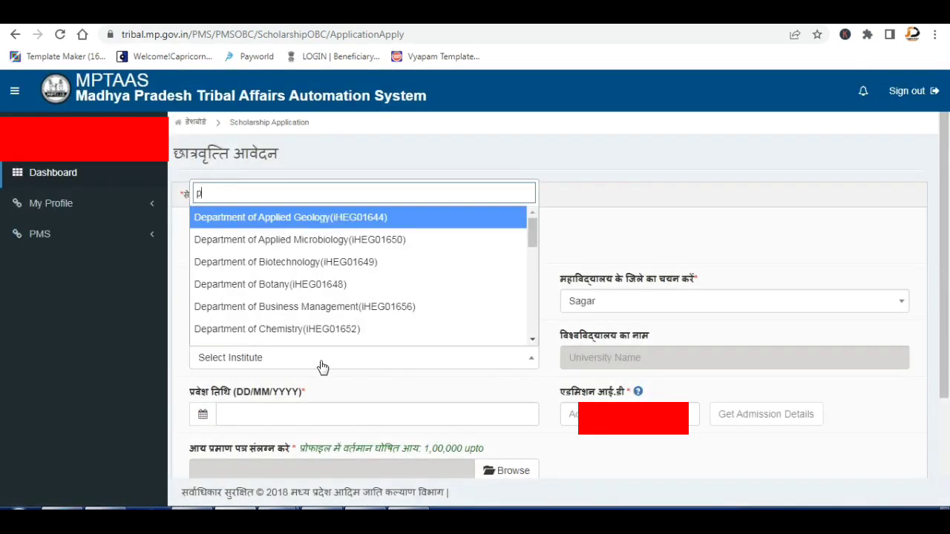
pyautogui.click(323, 337)
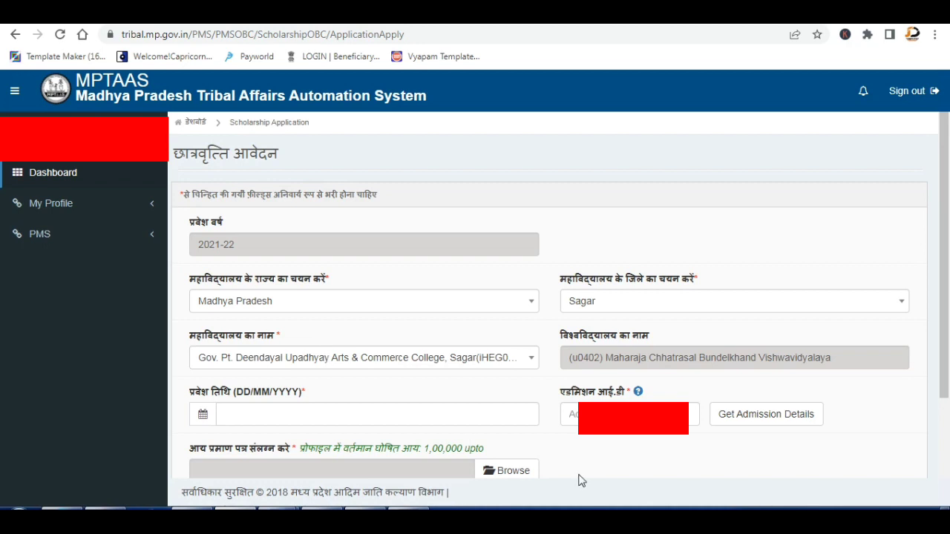
pyautogui.click(529, 472)
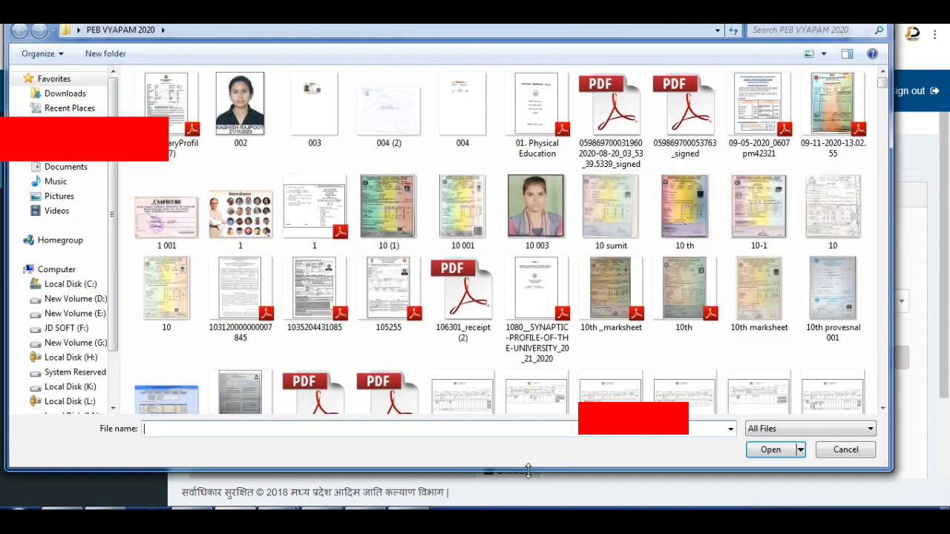
pyautogui.click(60, 120)
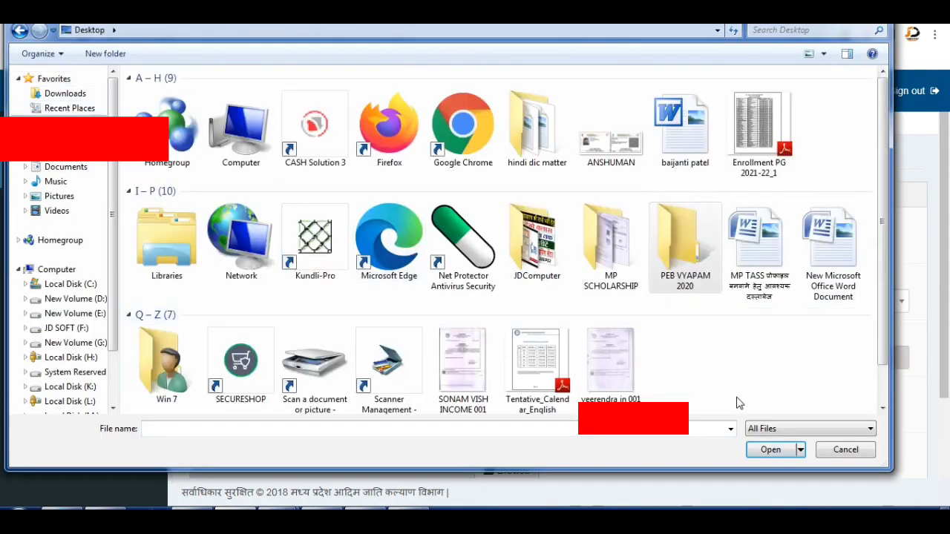
pyautogui.doubleClick(610, 361)
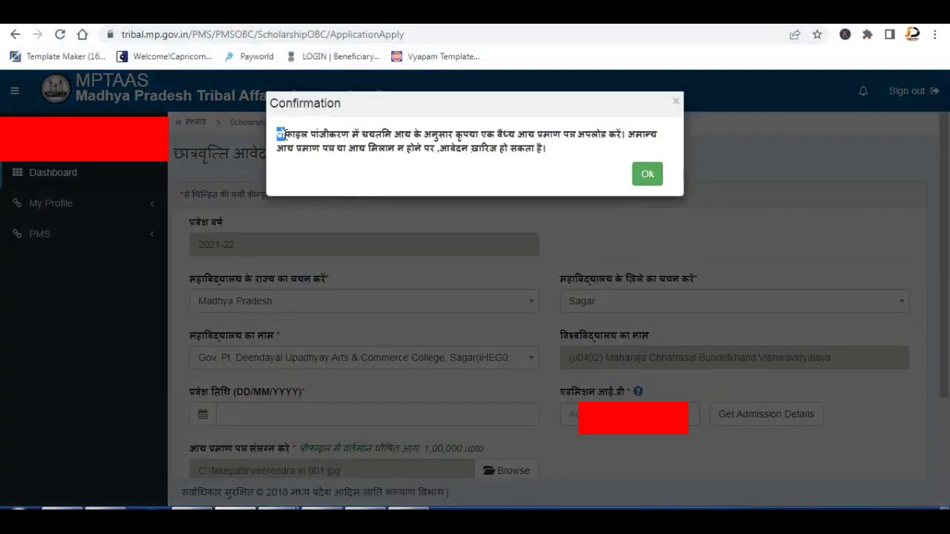
# Acknowledge the income certificate warning in the Confirmation popup.
pyautogui.moveTo(277, 133); pyautogui.dragTo(559, 162)
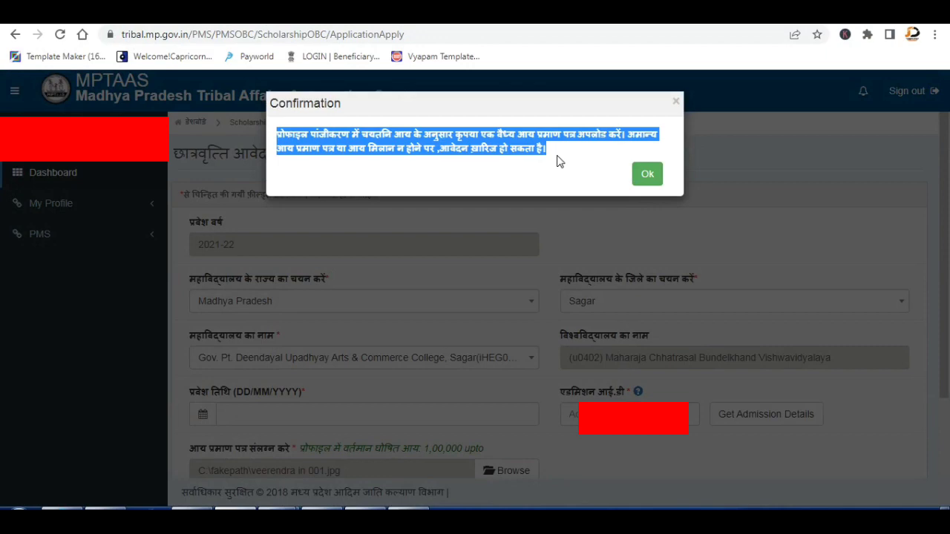
pyautogui.click(647, 173)
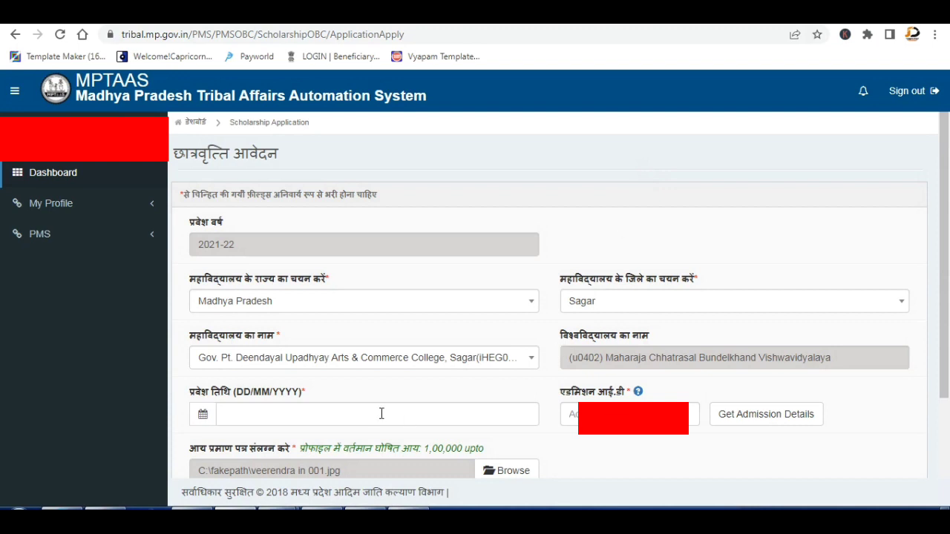
# Fetch the admission details for the entered Admission ID and close the admission record notice.
pyautogui.click(569, 414)
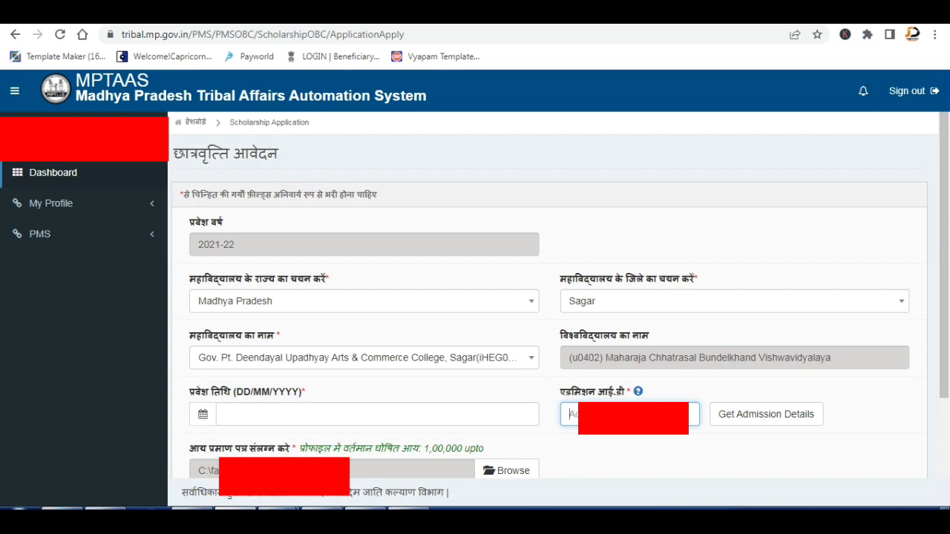
pyautogui.click(777, 417)
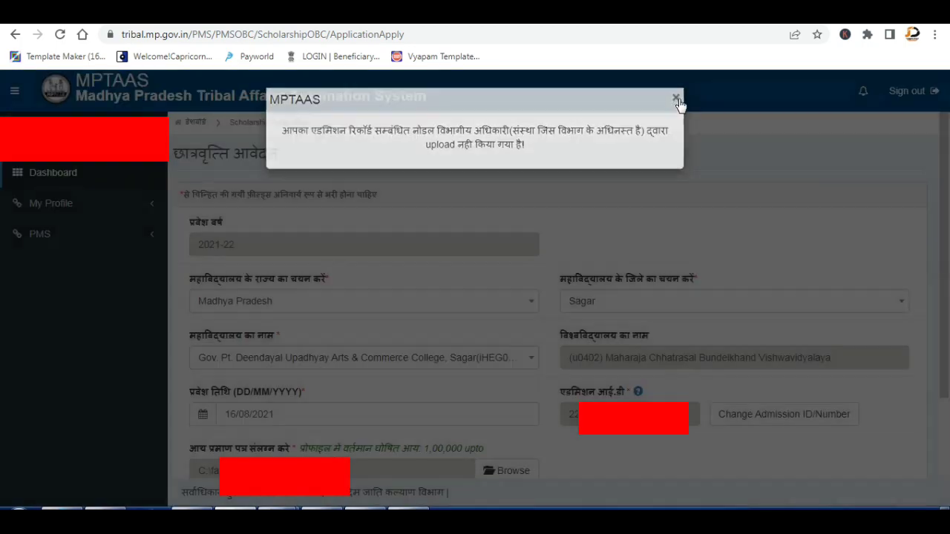
pyautogui.click(677, 98)
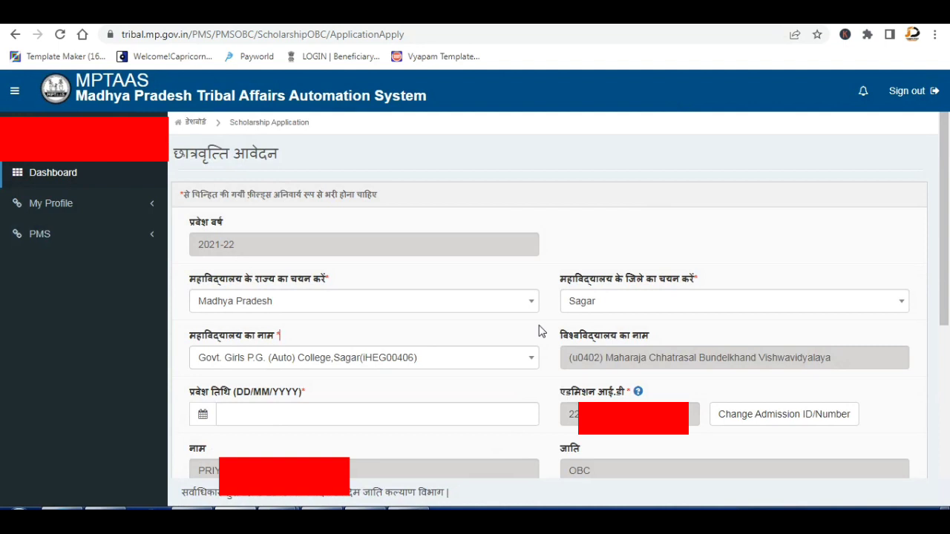
# Set the admission date to 27/09/2021 via the calendar and acknowledge the date-accuracy warning.
pyautogui.click(380, 413)
pyautogui.click(308, 245)
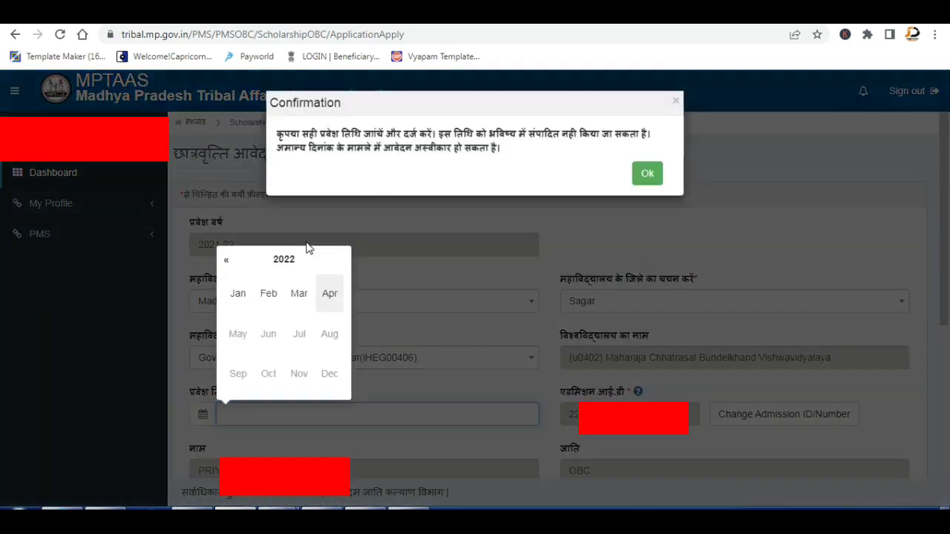
pyautogui.click(284, 259)
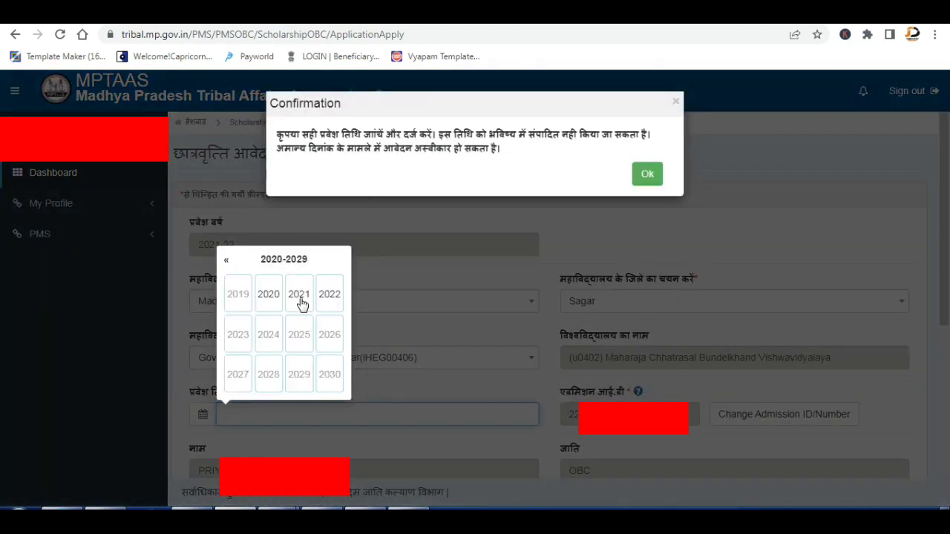
pyautogui.click(300, 294)
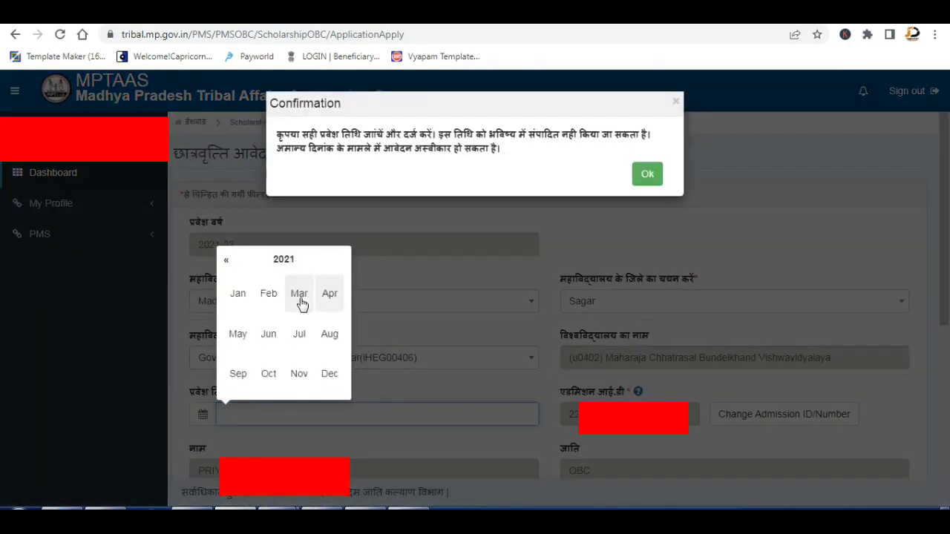
pyautogui.click(237, 374)
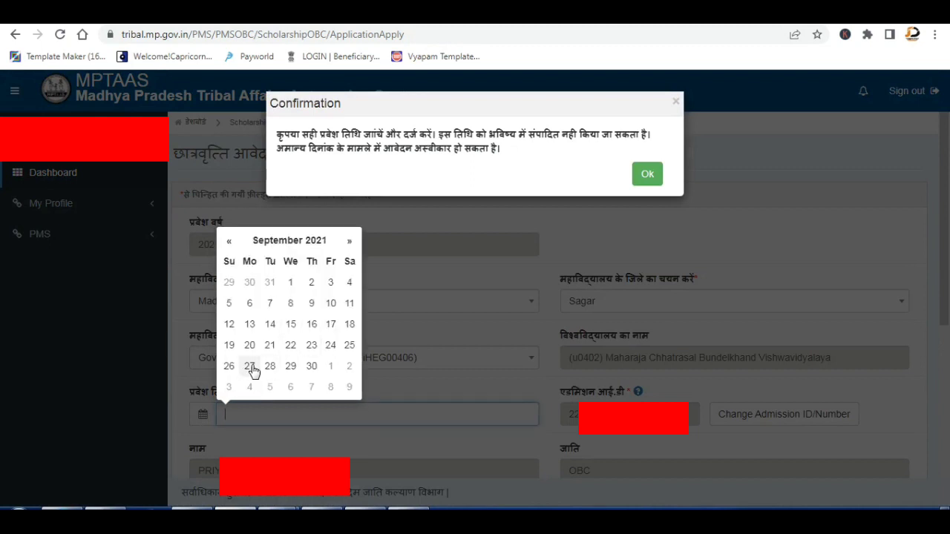
pyautogui.click(250, 367)
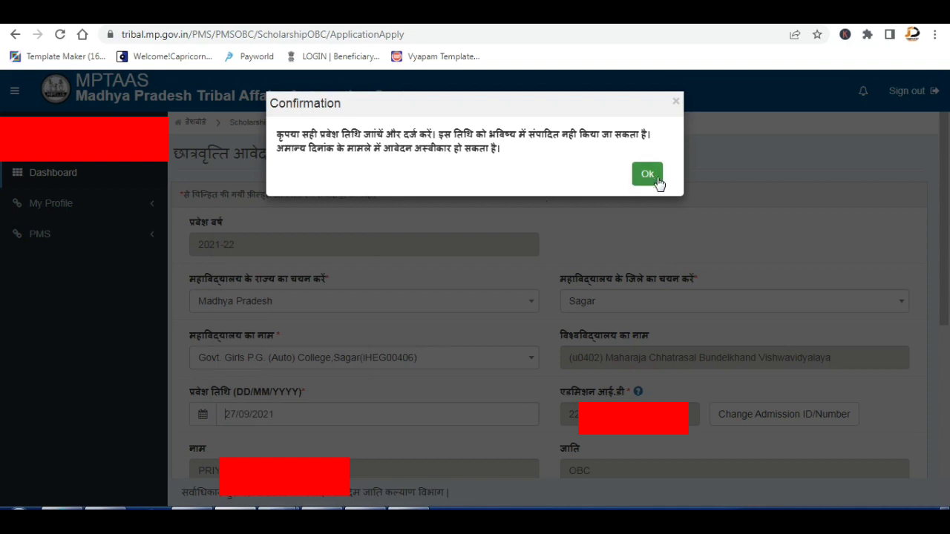
pyautogui.click(653, 176)
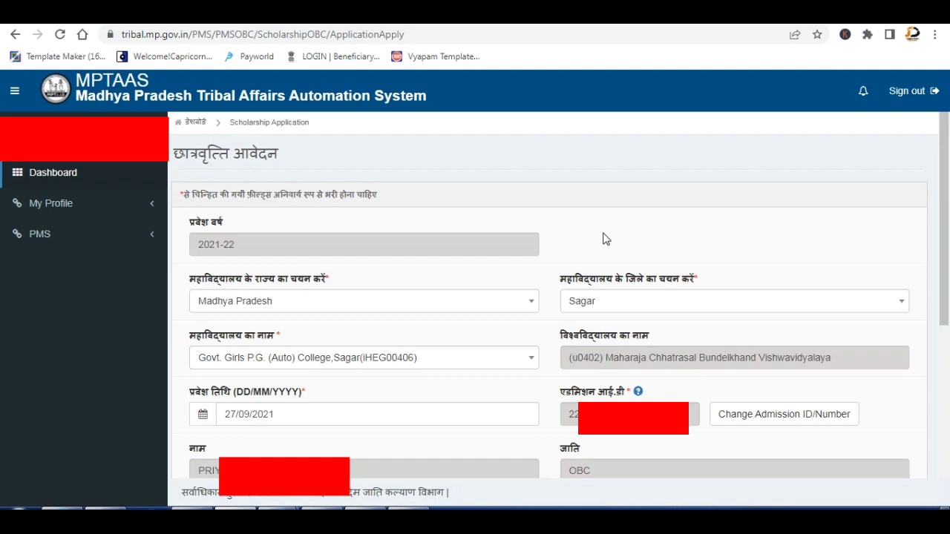
# Attach the income-certificate image file, then choose Save & Next.
pyautogui.scroll(-3, 602, 239)
pyautogui.scroll(-1, 603, 239)
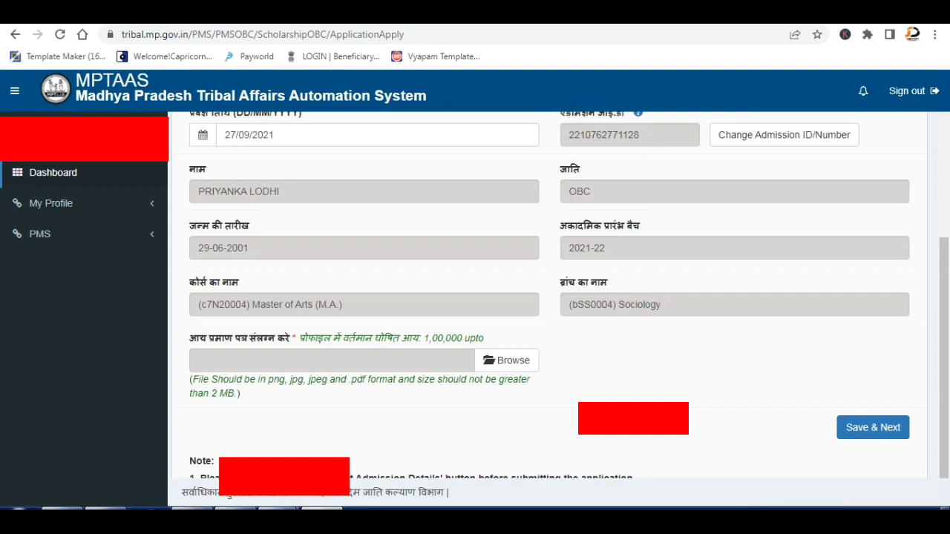
pyautogui.click(510, 360)
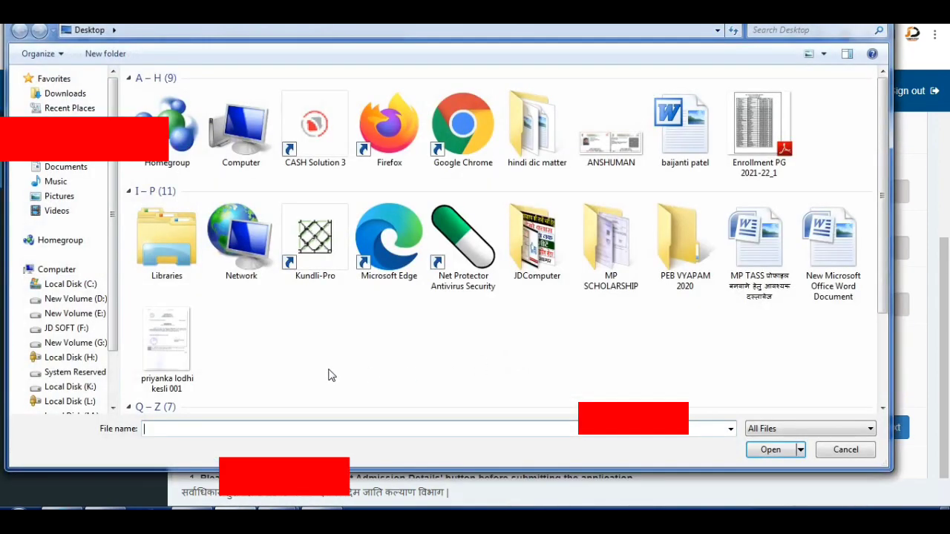
pyautogui.doubleClick(172, 356)
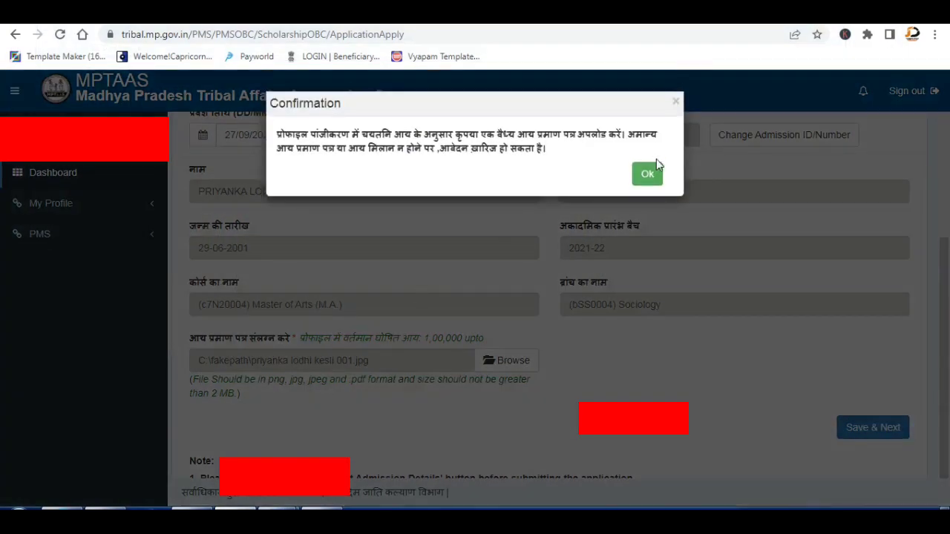
pyautogui.click(652, 175)
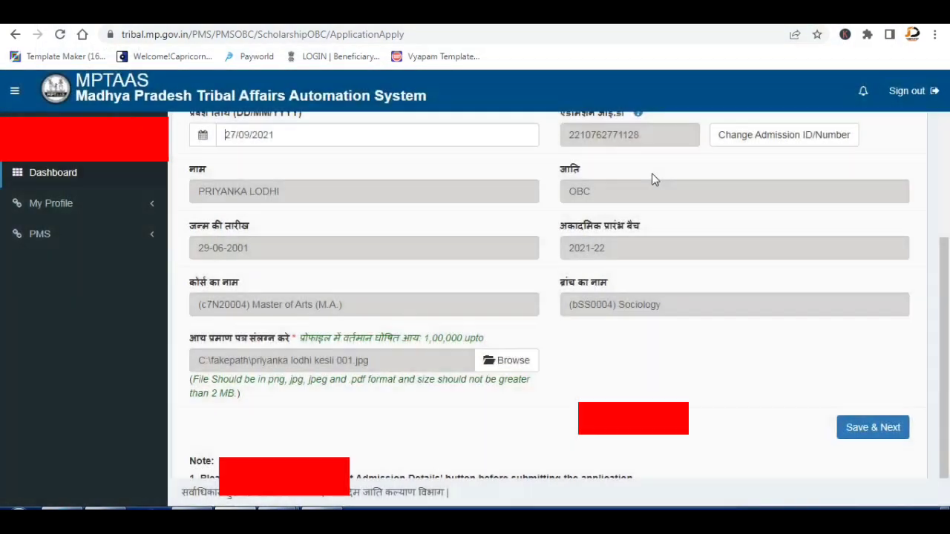
pyautogui.click(886, 429)
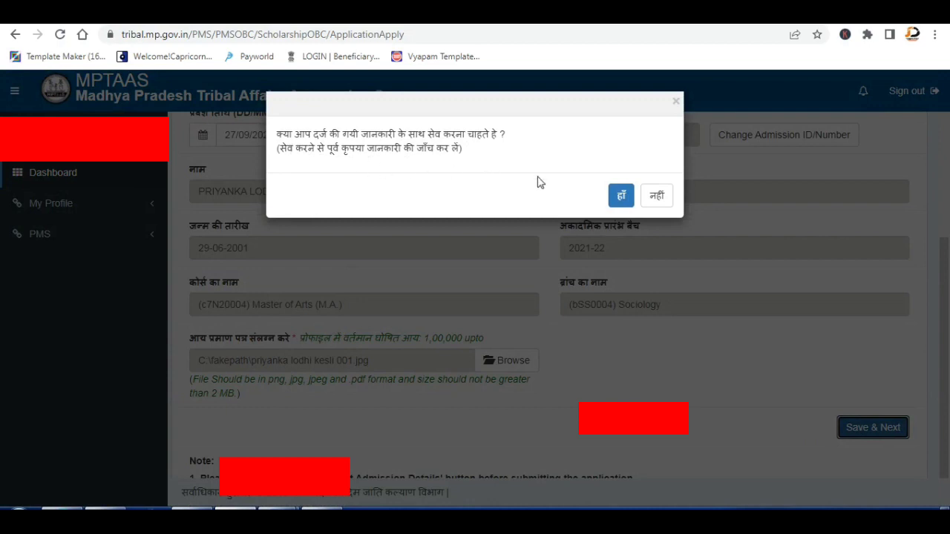
# Confirm saving the entered details with हाँ.
pyautogui.click(621, 195)
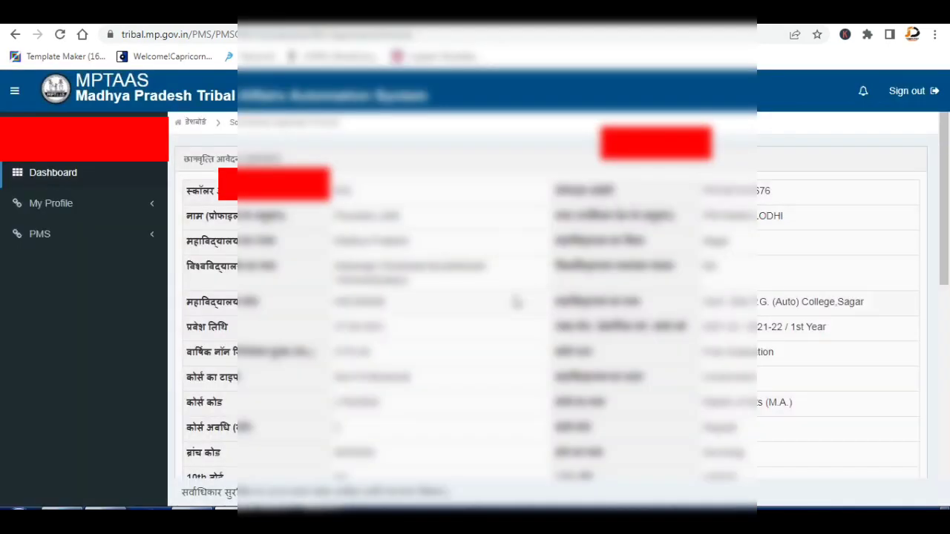
# Tick the declaration checkbox and submit the scholarship application, confirming the submission twice.
pyautogui.scroll(-6, 518, 302)
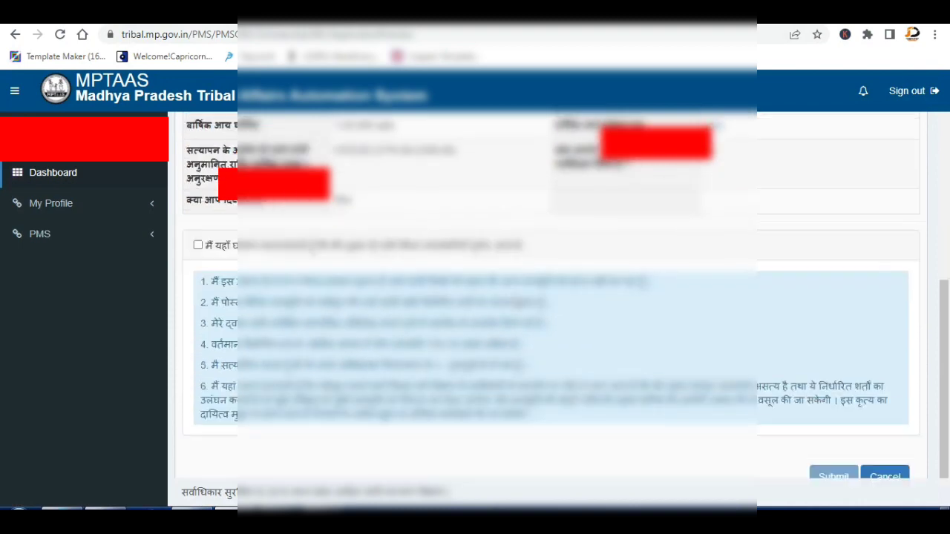
pyautogui.click(197, 222)
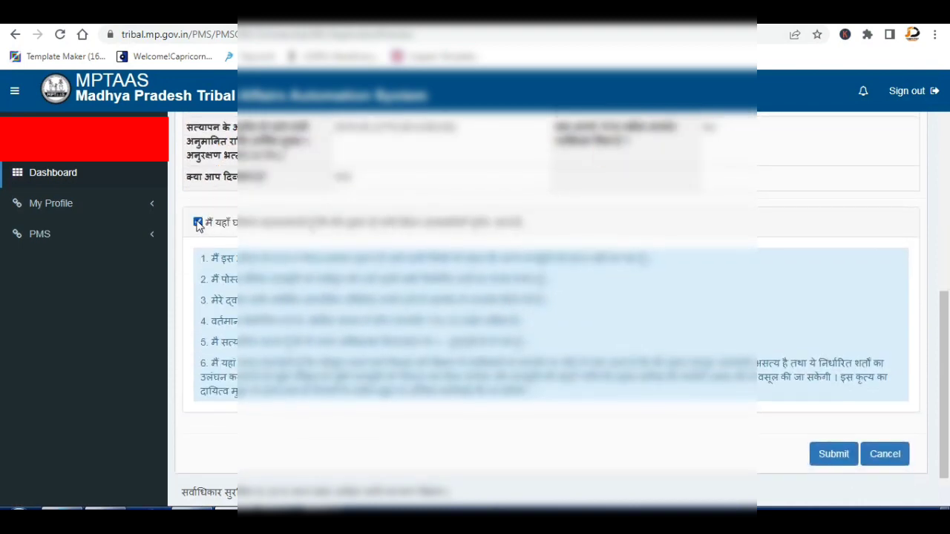
pyautogui.click(835, 455)
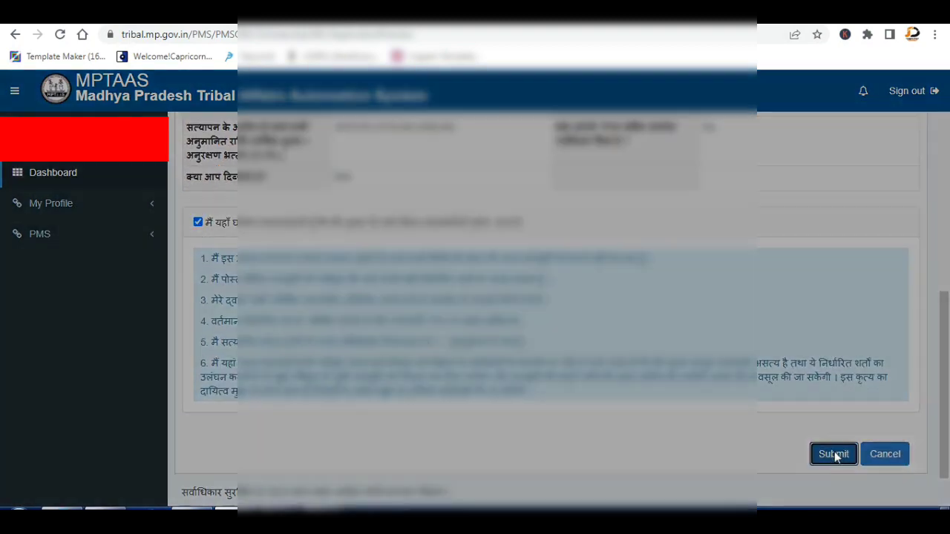
pyautogui.click(622, 182)
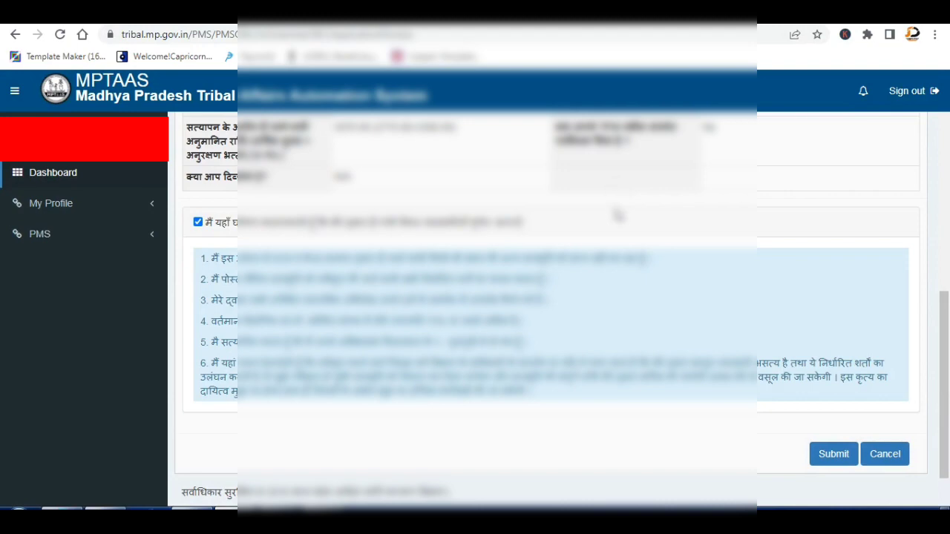
pyautogui.click(826, 454)
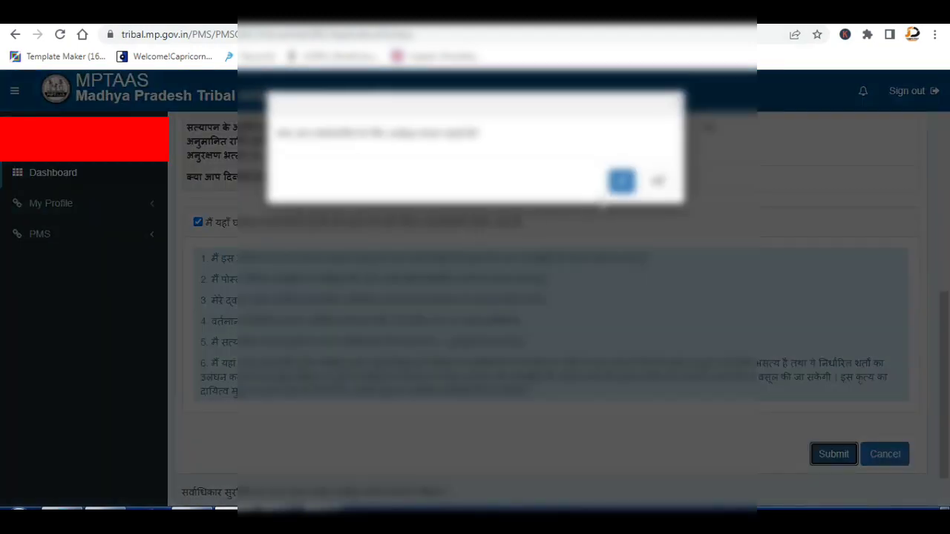
pyautogui.click(622, 181)
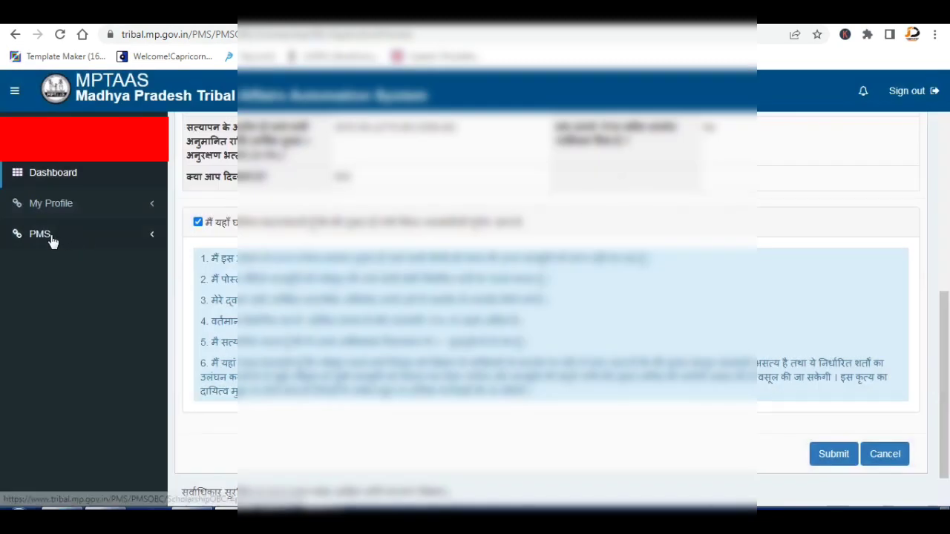
# Check the PMS application status shows Pending for Verification and open Print Application.
pyautogui.click(51, 239)
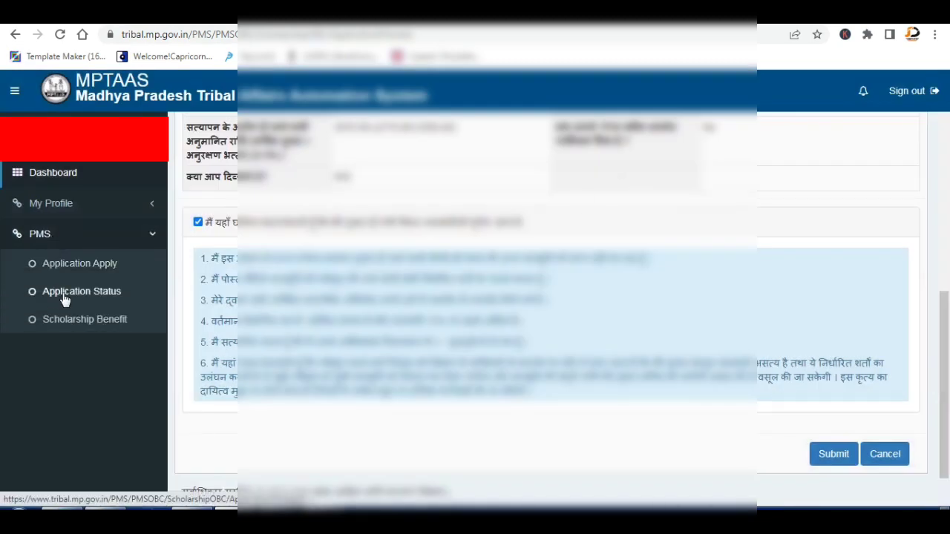
pyautogui.click(62, 294)
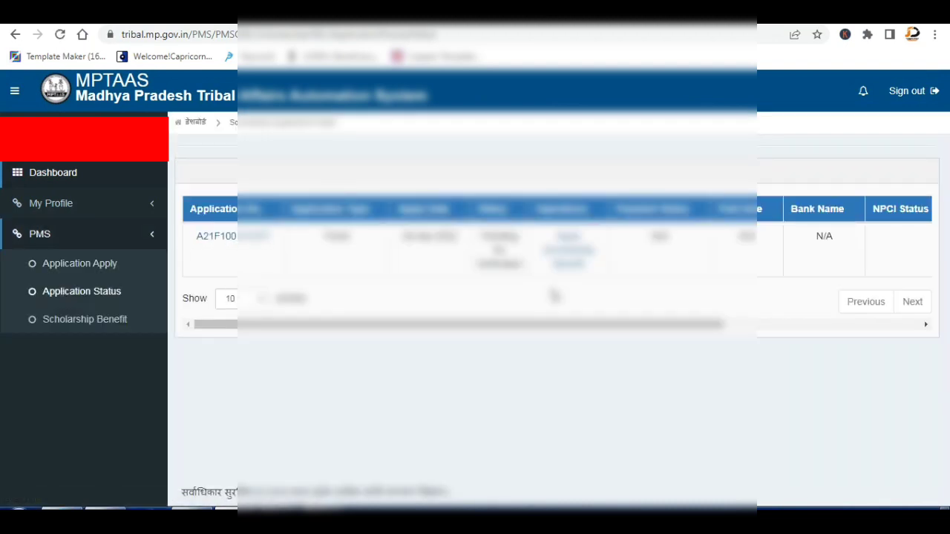
pyautogui.moveTo(499, 328); pyautogui.dragTo(697, 358)
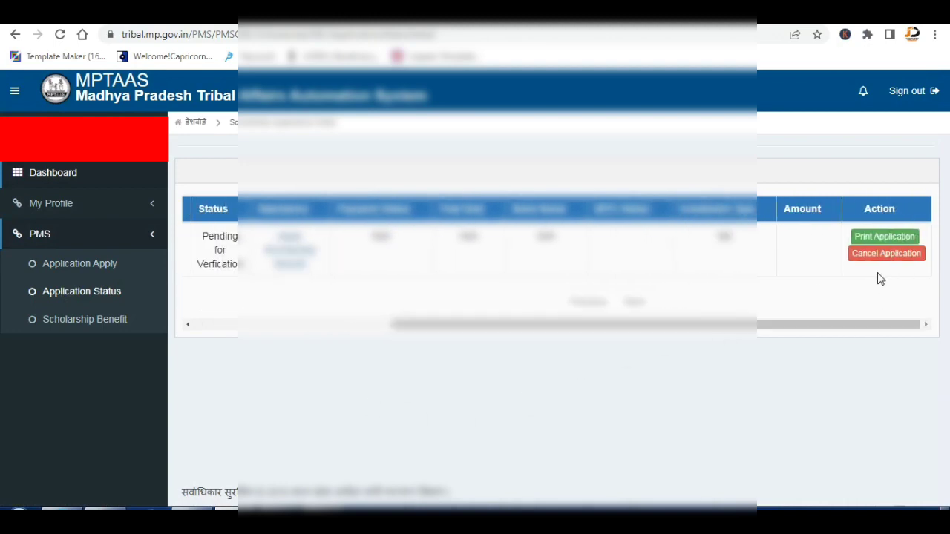
pyautogui.click(880, 237)
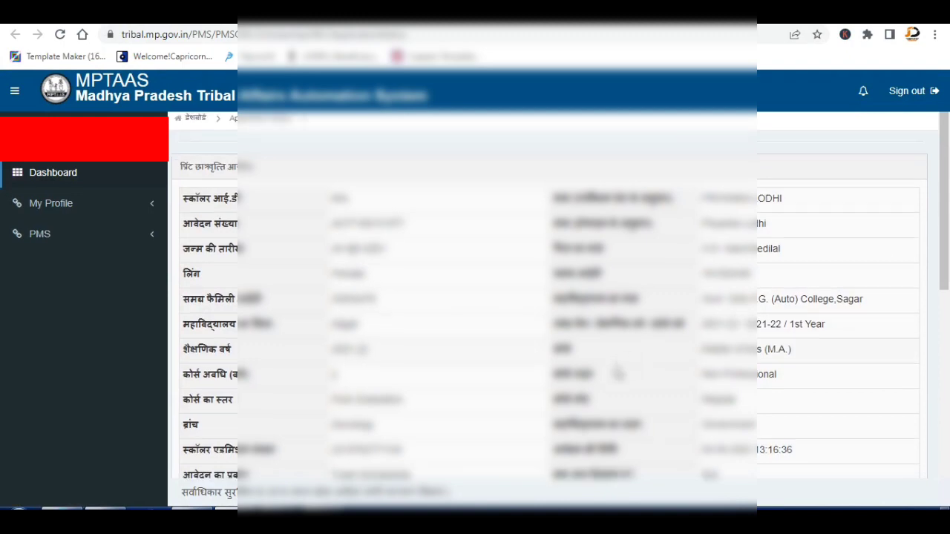
# Print the application with more than one copy, then sign out of the portal.
pyautogui.scroll(-6, 619, 374)
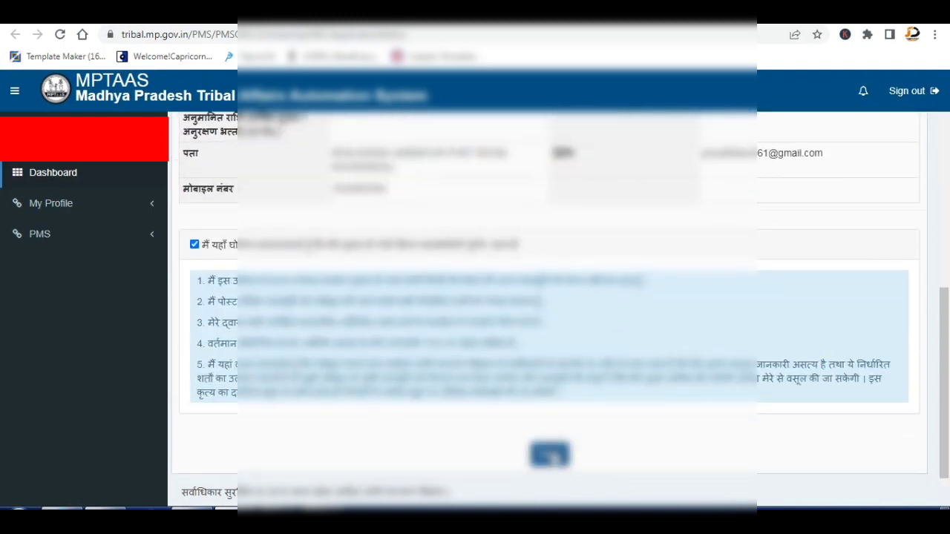
pyautogui.click(551, 454)
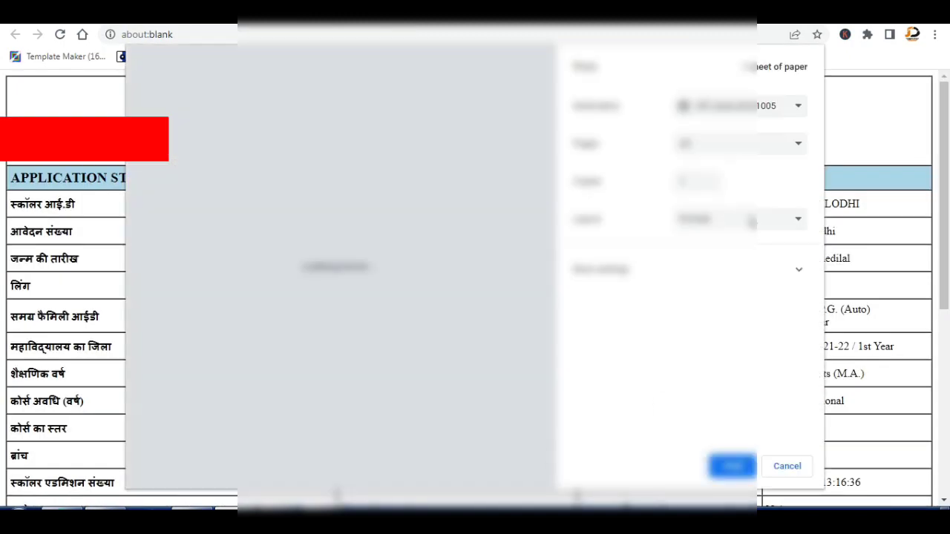
pyautogui.click(712, 180)
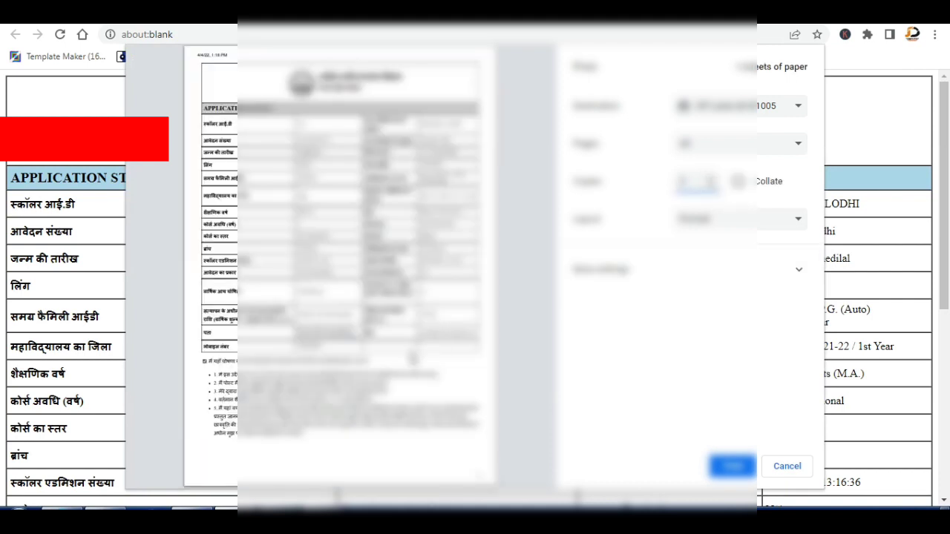
pyautogui.click(733, 466)
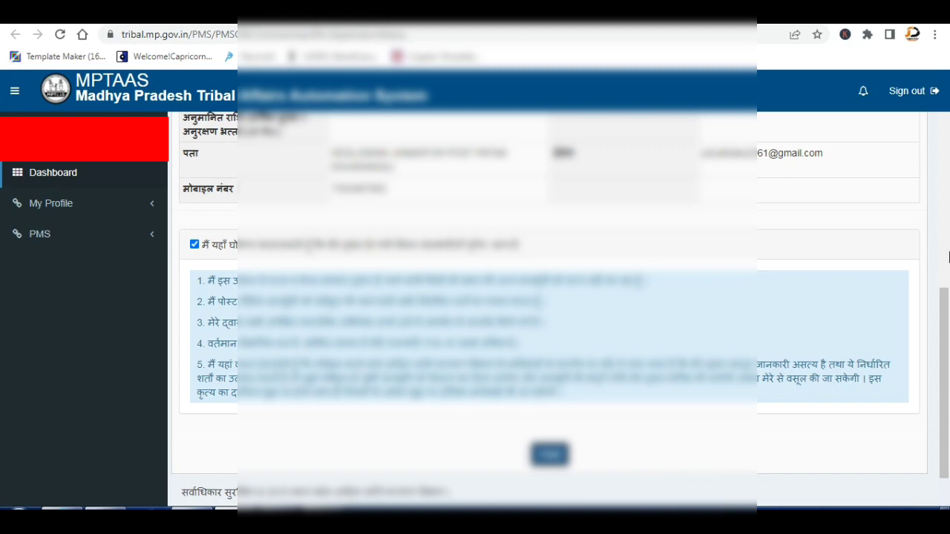
pyautogui.click(901, 95)
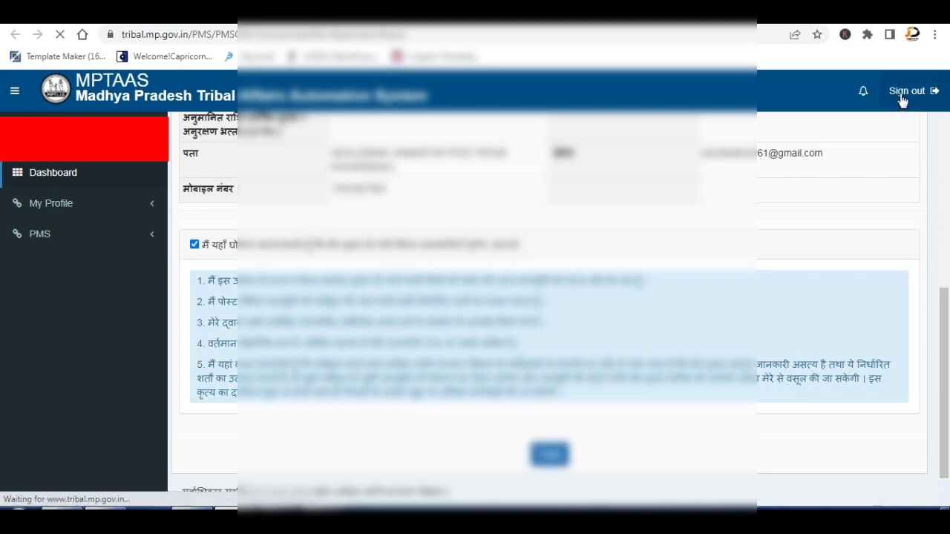